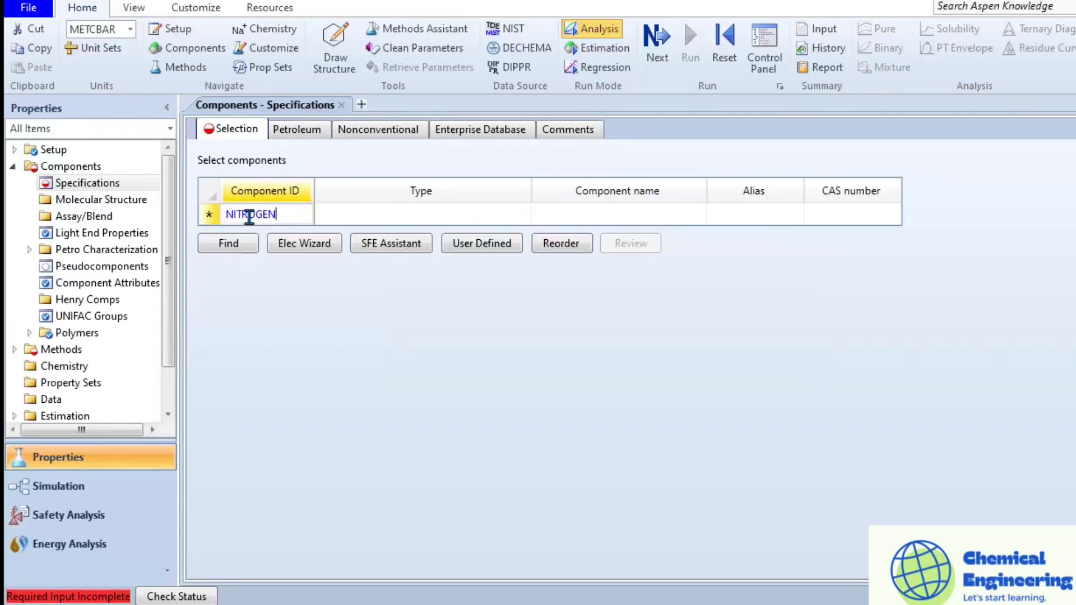
Enter NITROGEN, CO2, METHANE and ETHANE as component IDs.
key(Return)
text(CO2)
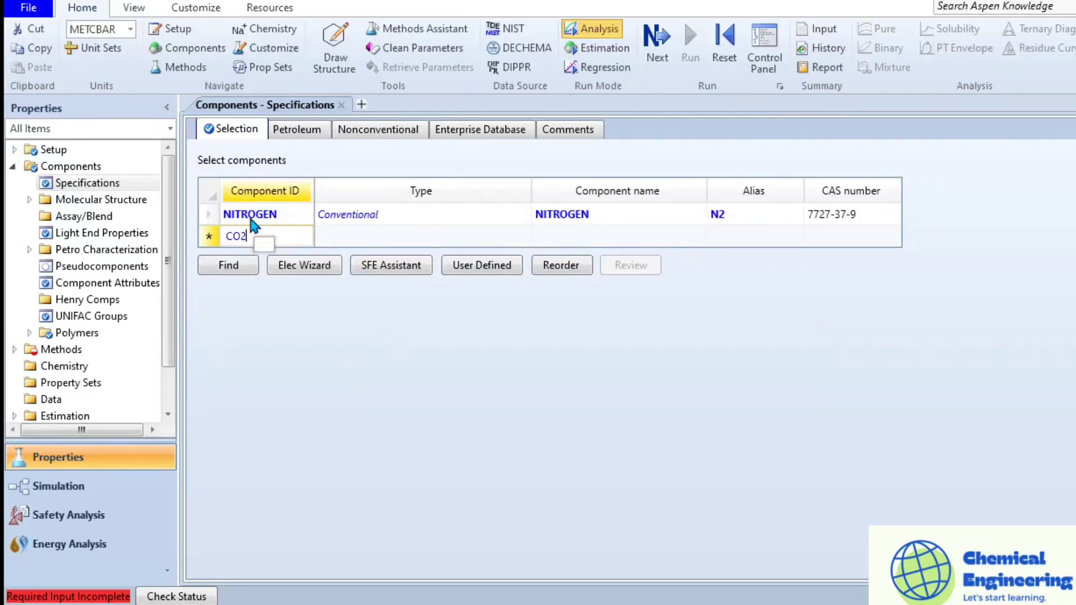
key(Return)
text(METHANE)
key(Return)
text(ETHANE)
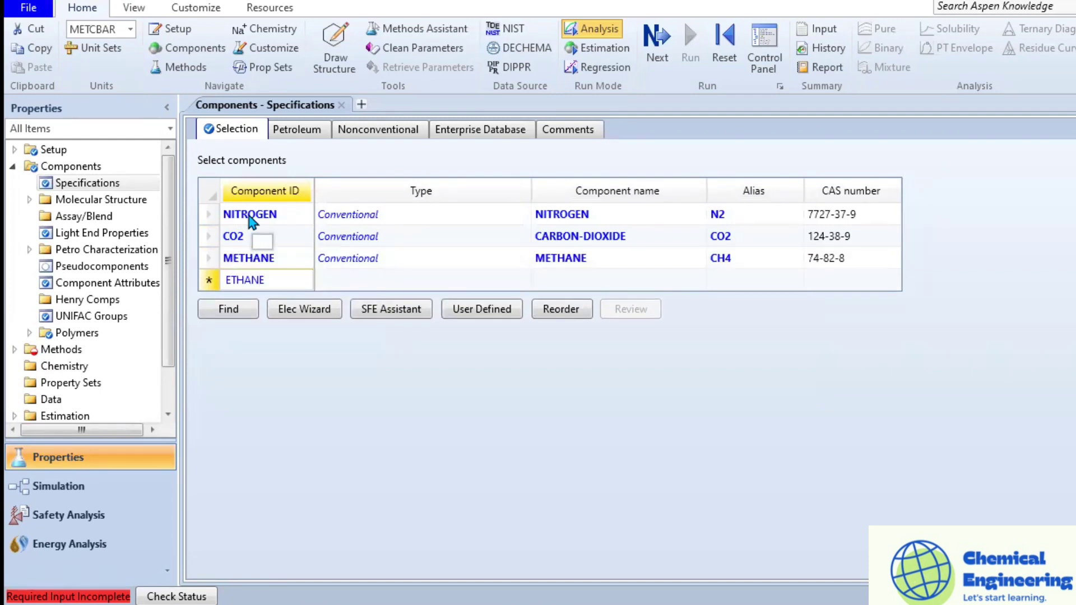
key(Return)
Add PROPANE, I-BUTANE and N-BUTANE to the component list.
text(PROP)
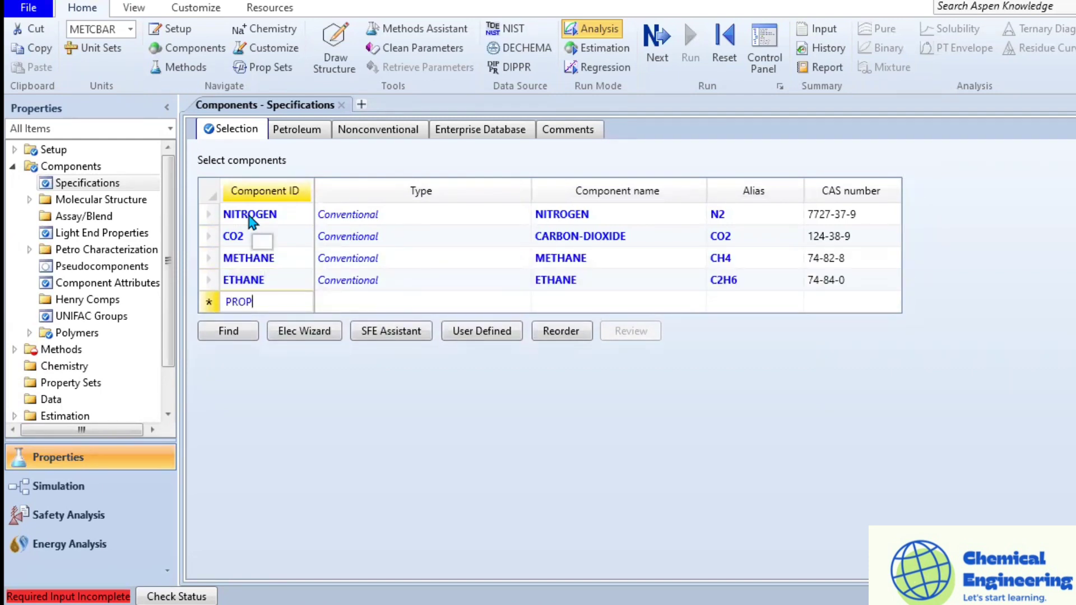
text(ANE)
key(Return)
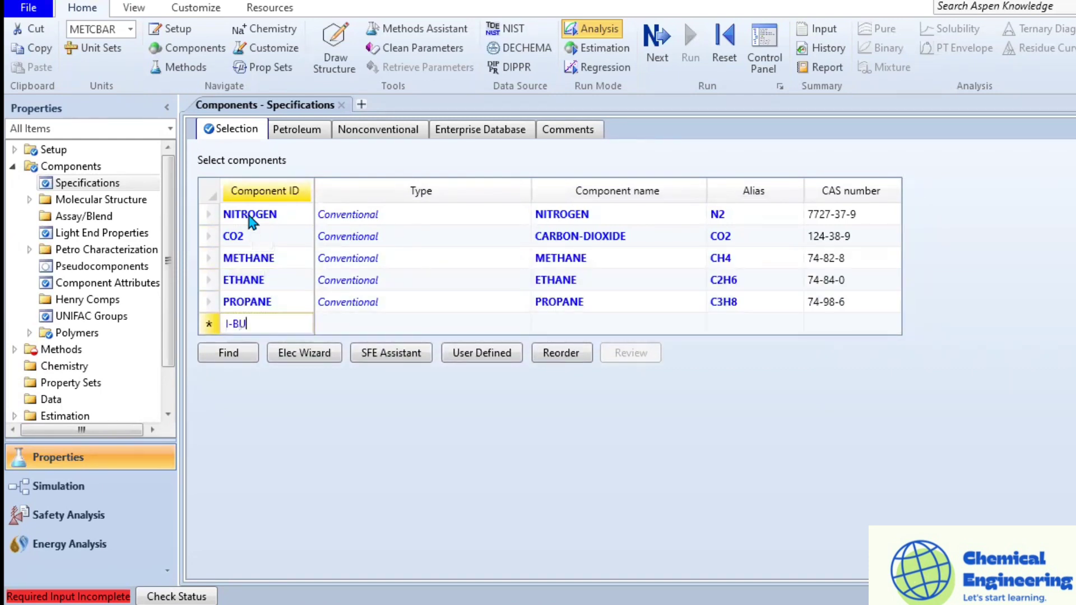
text(I-BUTANE)
key(Return)
text(N-B)
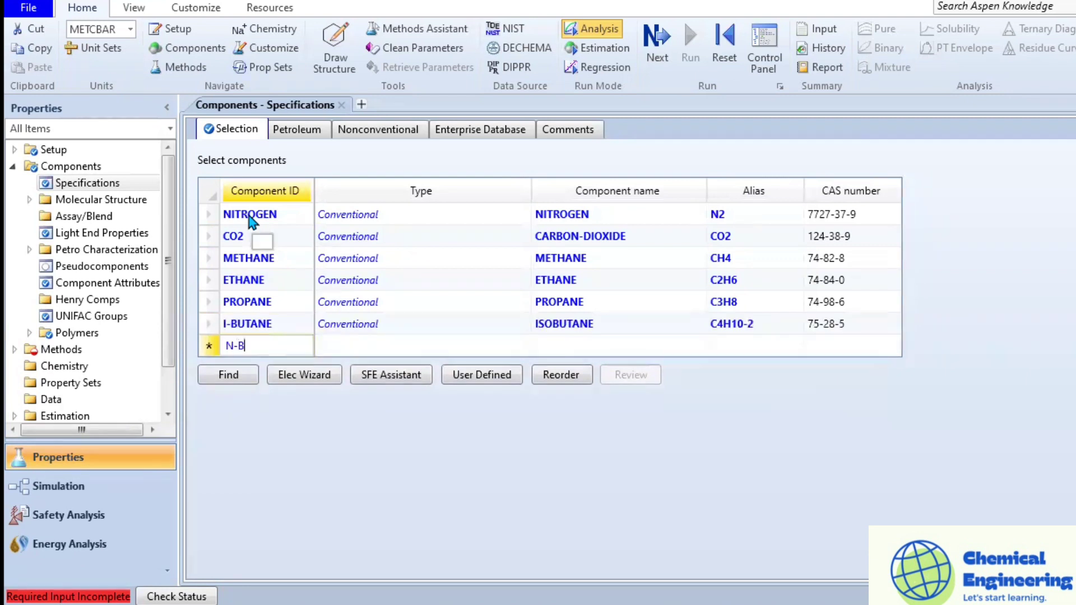
text(UTANE)
key(Return)
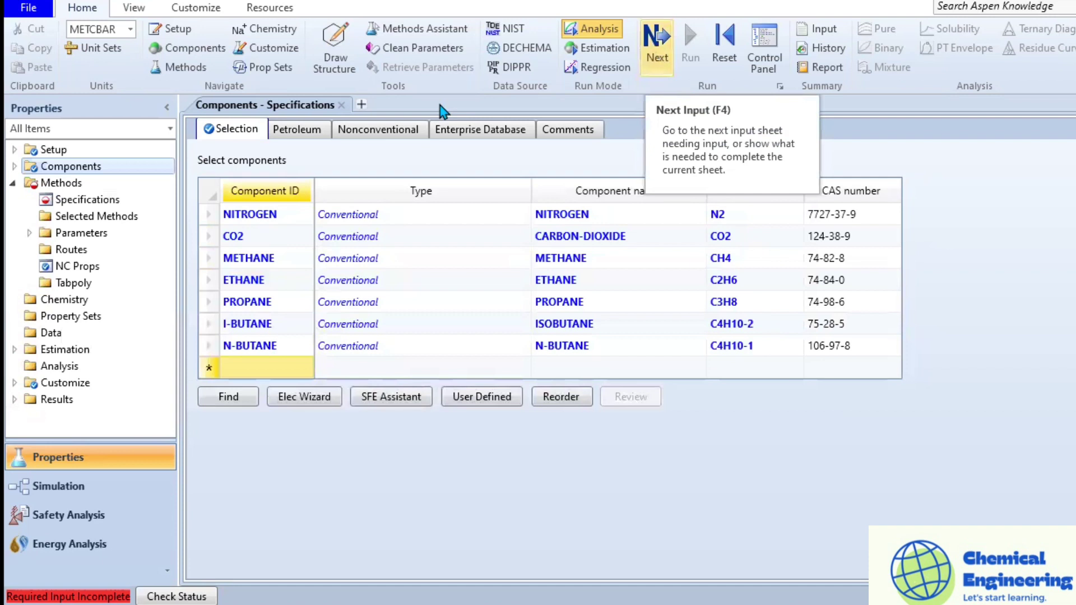
Choose PENG-ROB as the base method and load its PRKBV-1 binary interaction parameters.
click(82, 203)
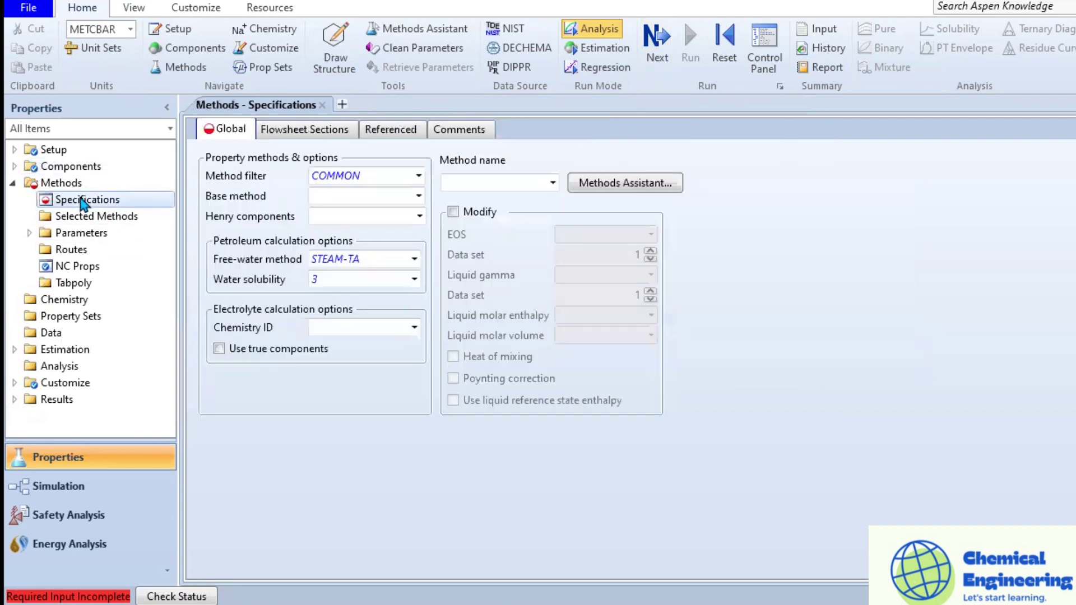
click(552, 183)
drag(549, 244, 547, 257)
click(469, 200)
click(419, 197)
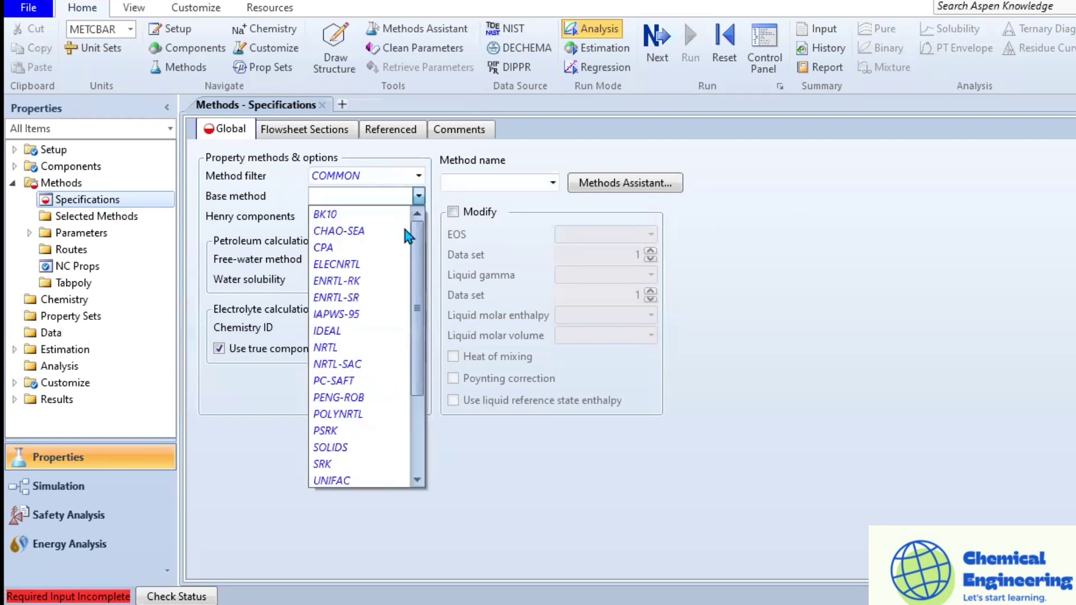
click(370, 399)
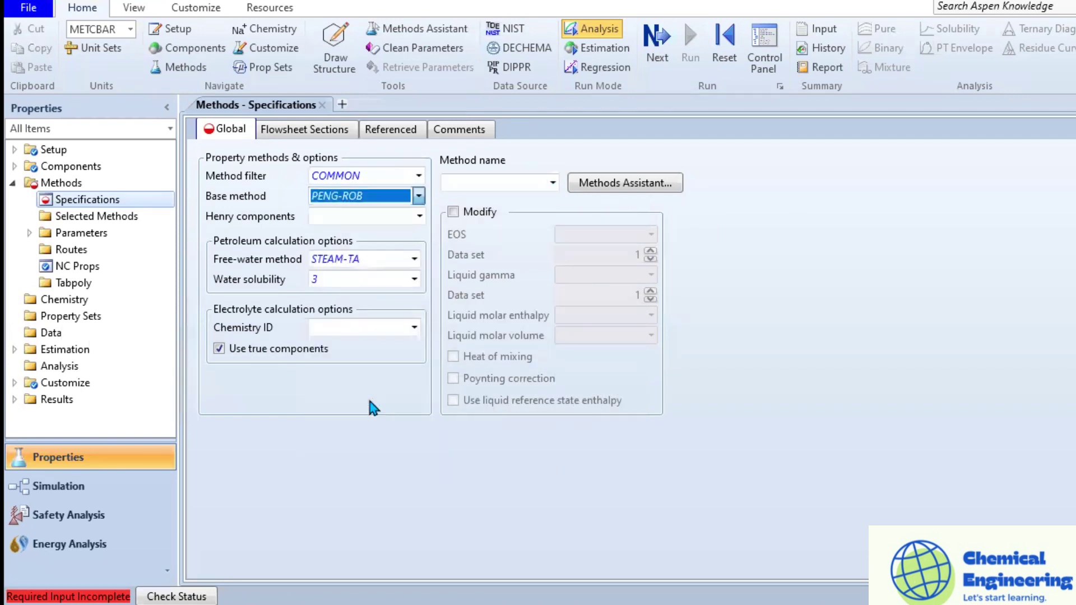
click(749, 226)
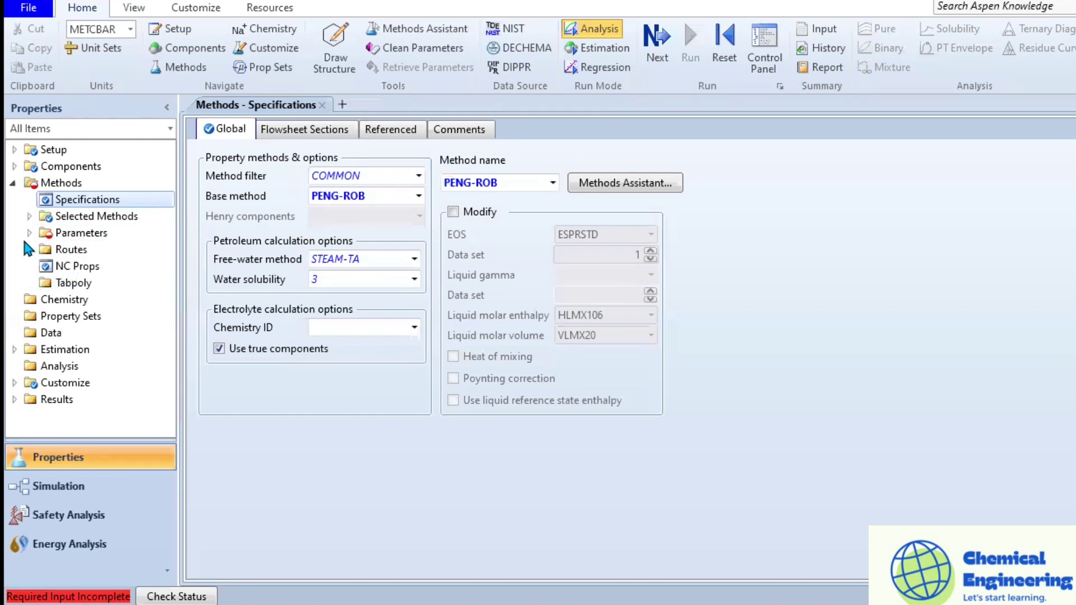
click(70, 234)
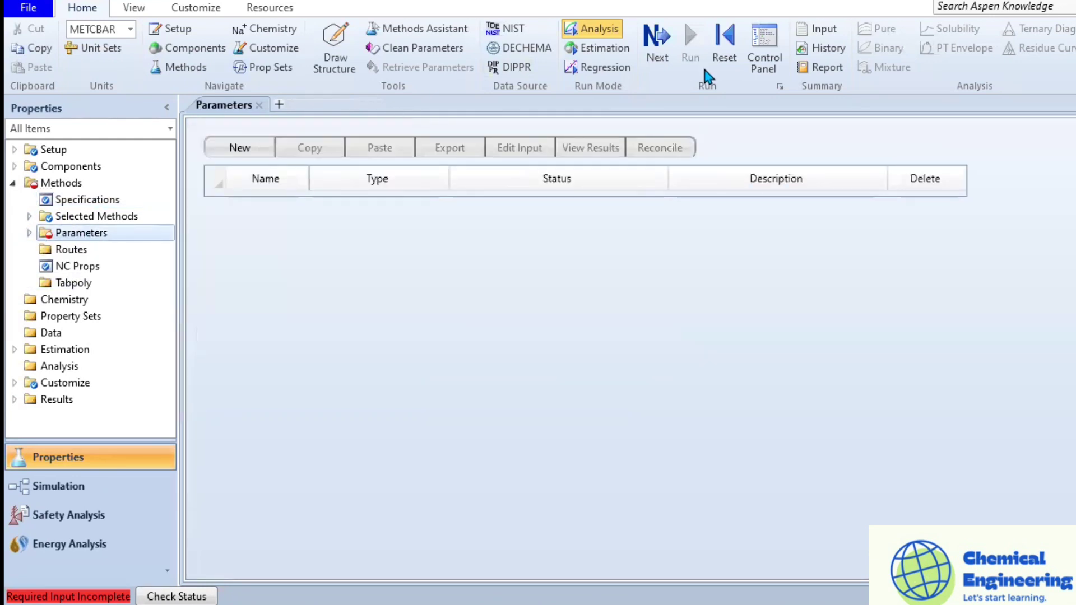
key(F4)
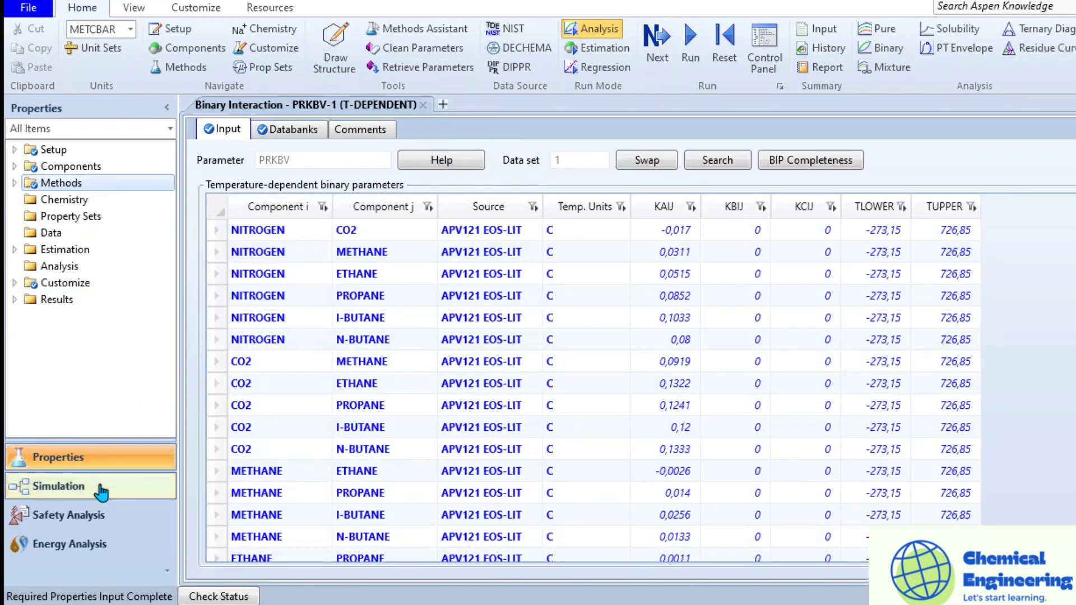
Place flash separator B1 followed by heaters B2 and B3 in a row.
click(100, 489)
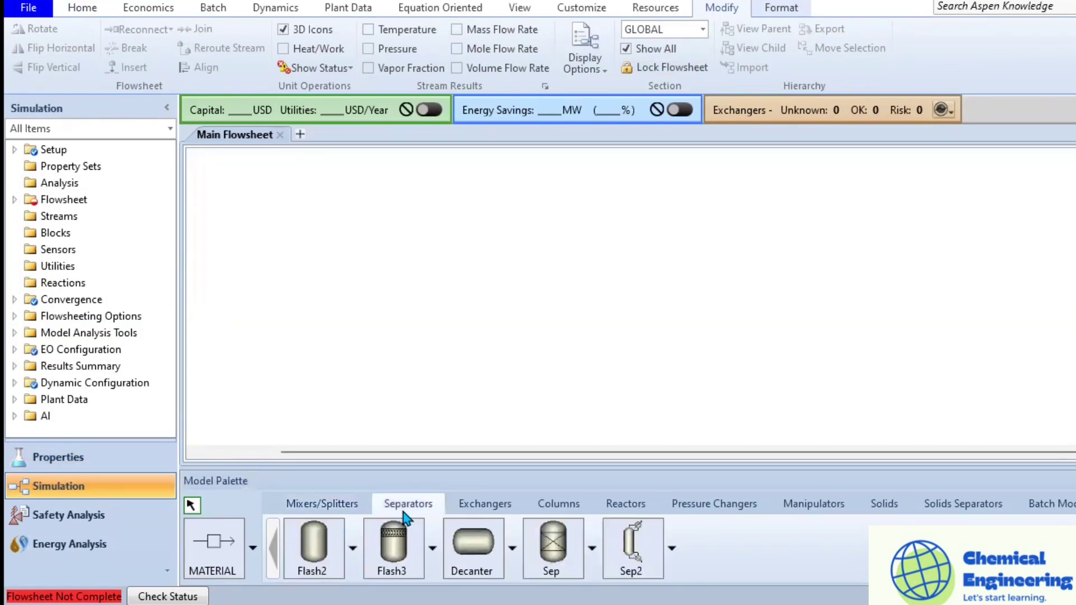
click(552, 543)
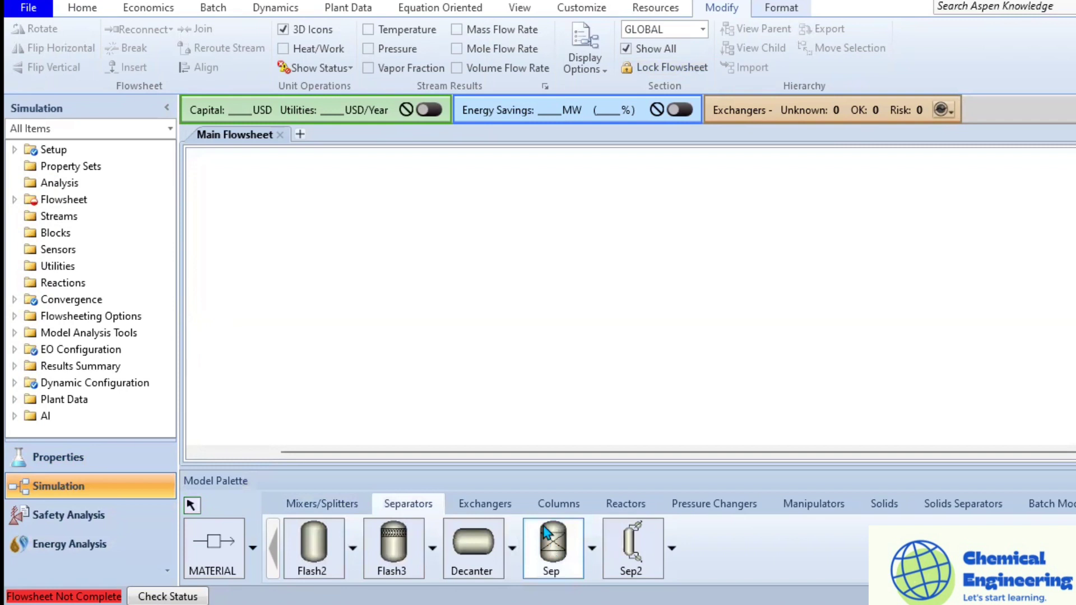
click(342, 269)
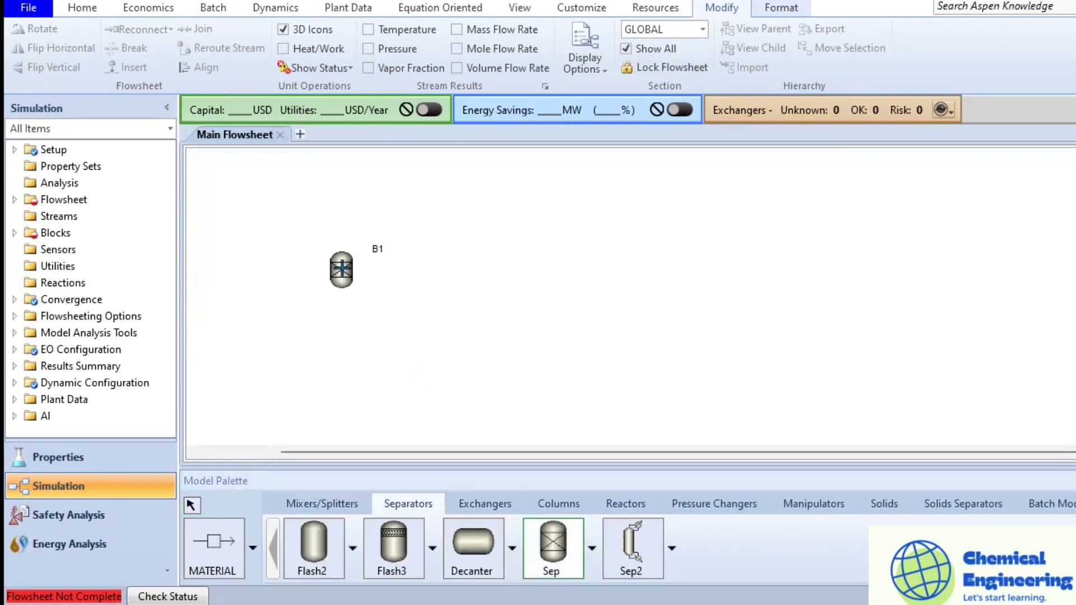
click(474, 506)
click(314, 542)
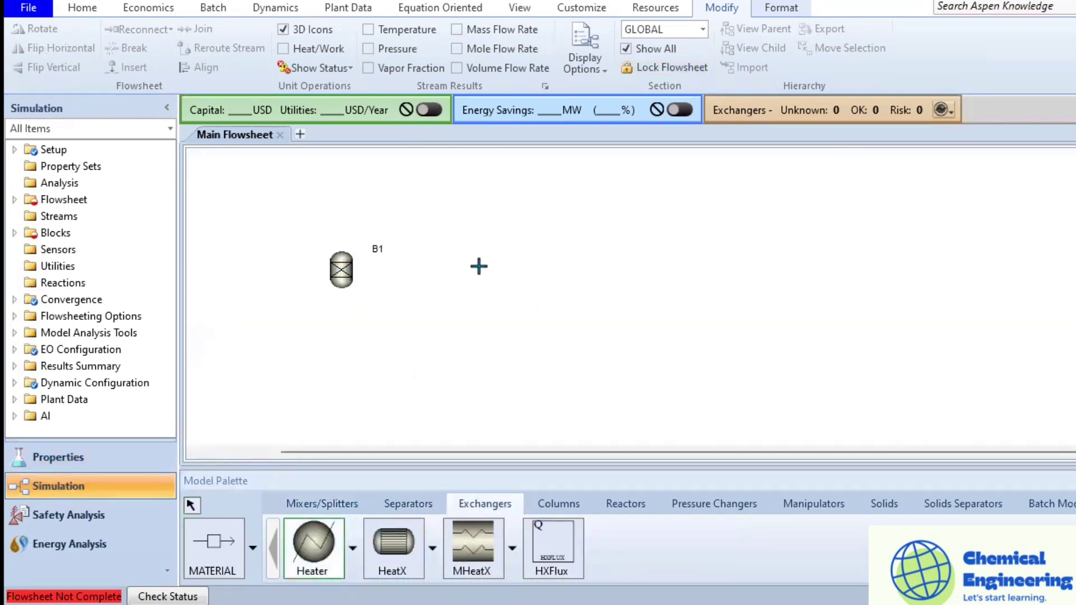
click(497, 266)
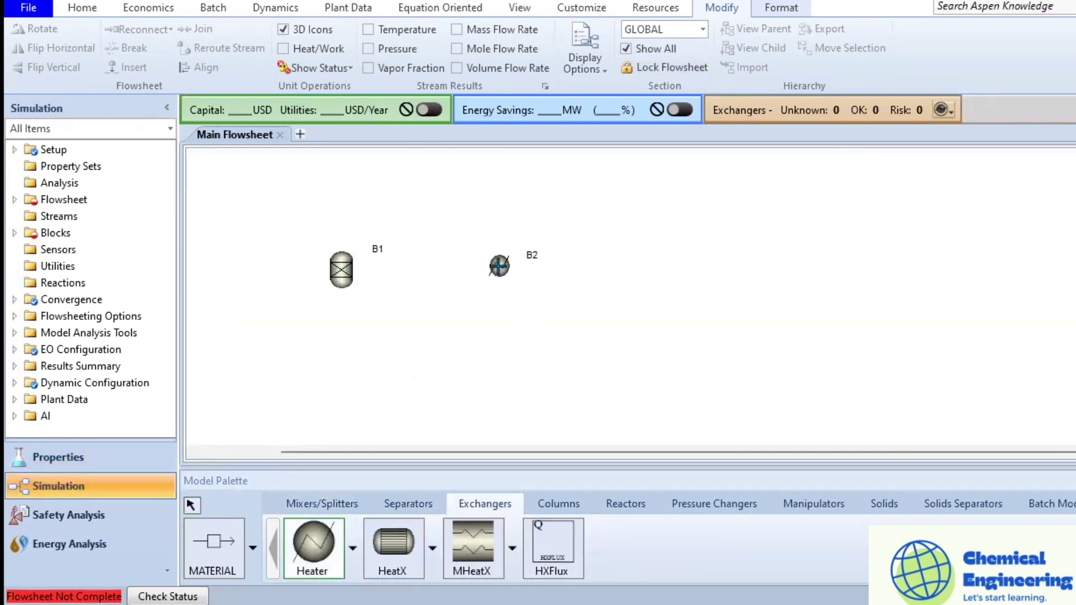
click(634, 266)
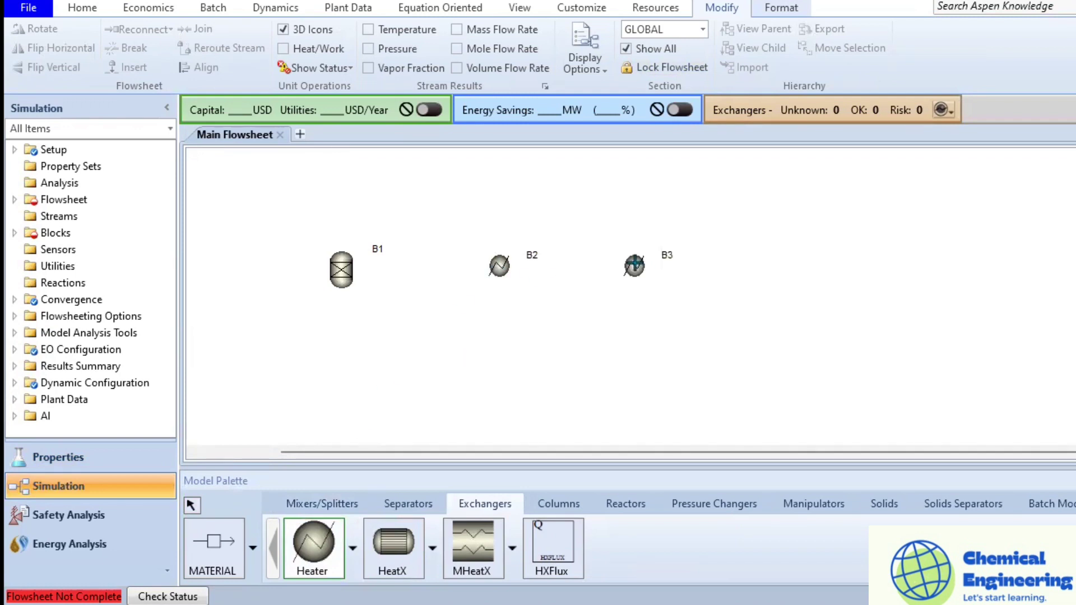
Place flash separator B4 to the right and mixer B5 below it.
click(408, 503)
click(536, 551)
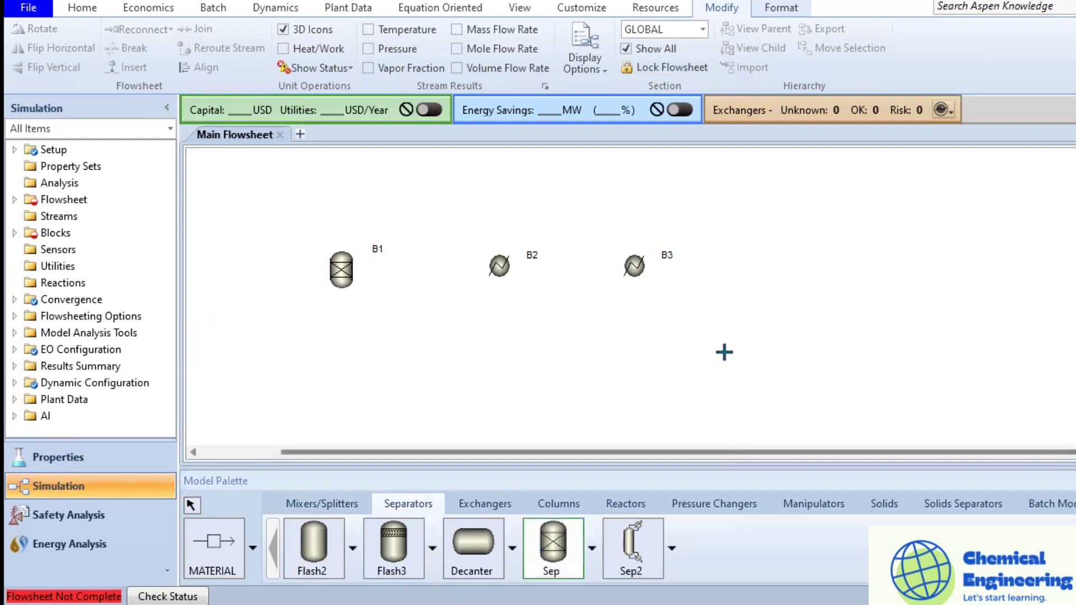
click(764, 264)
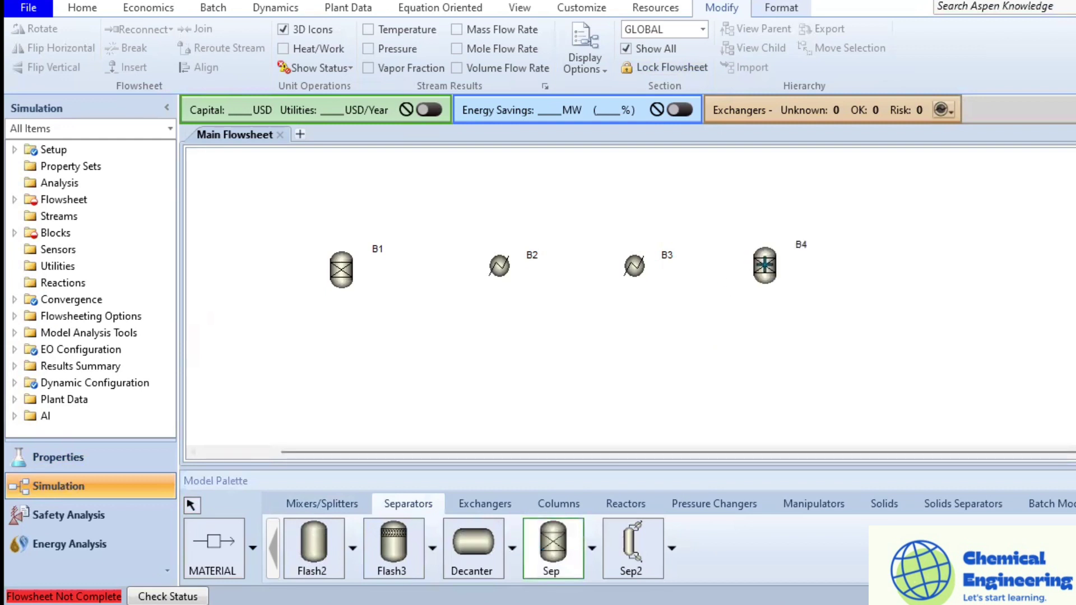
click(335, 502)
click(311, 546)
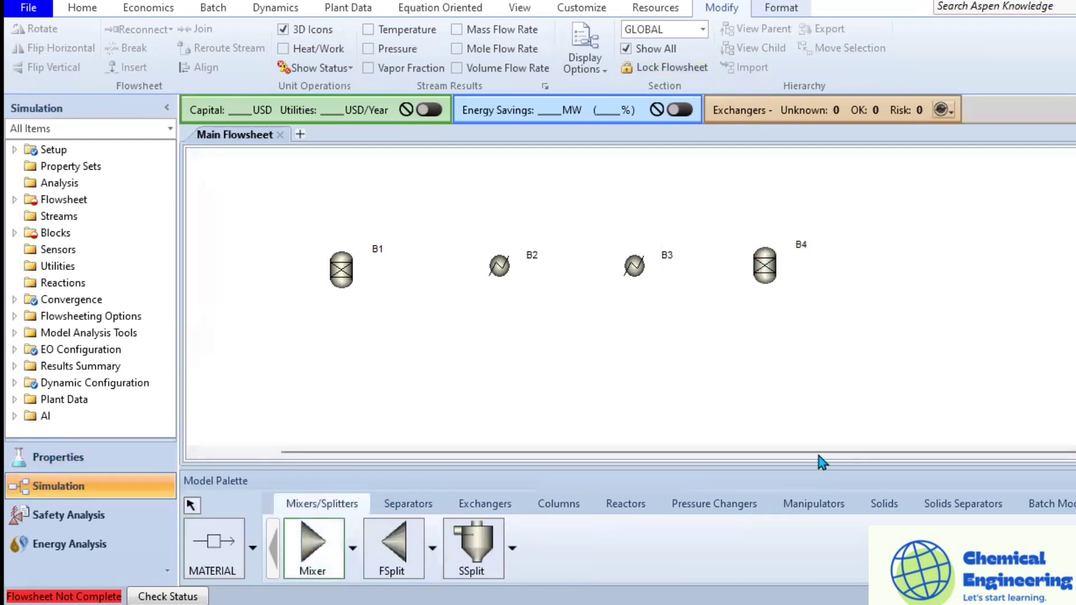
click(841, 334)
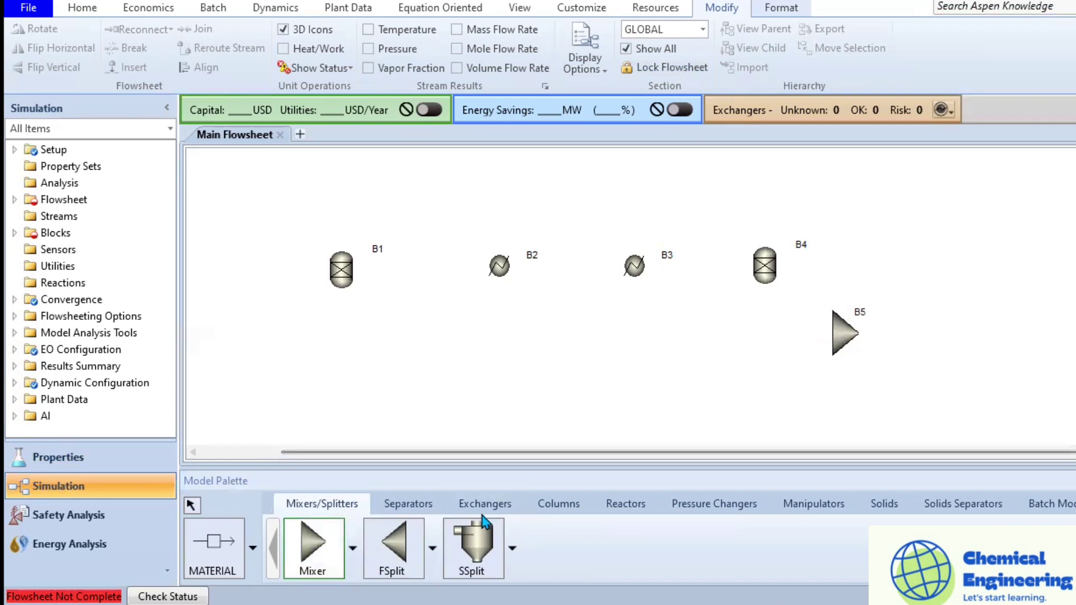
Remove the unwanted two-outlet separator B6 and pick a separation-column icon.
click(408, 503)
click(621, 542)
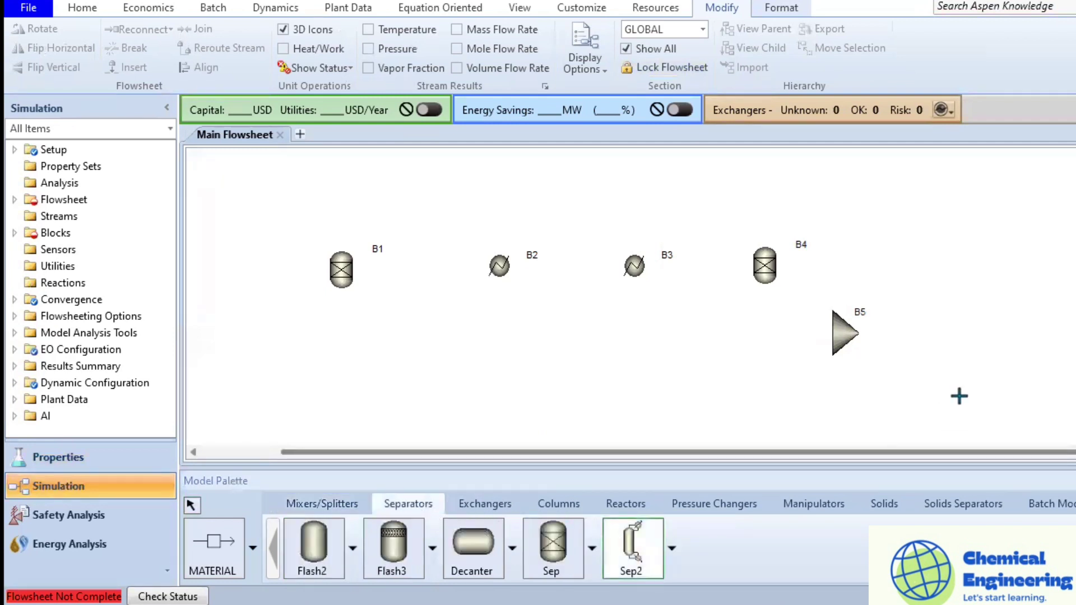
click(970, 303)
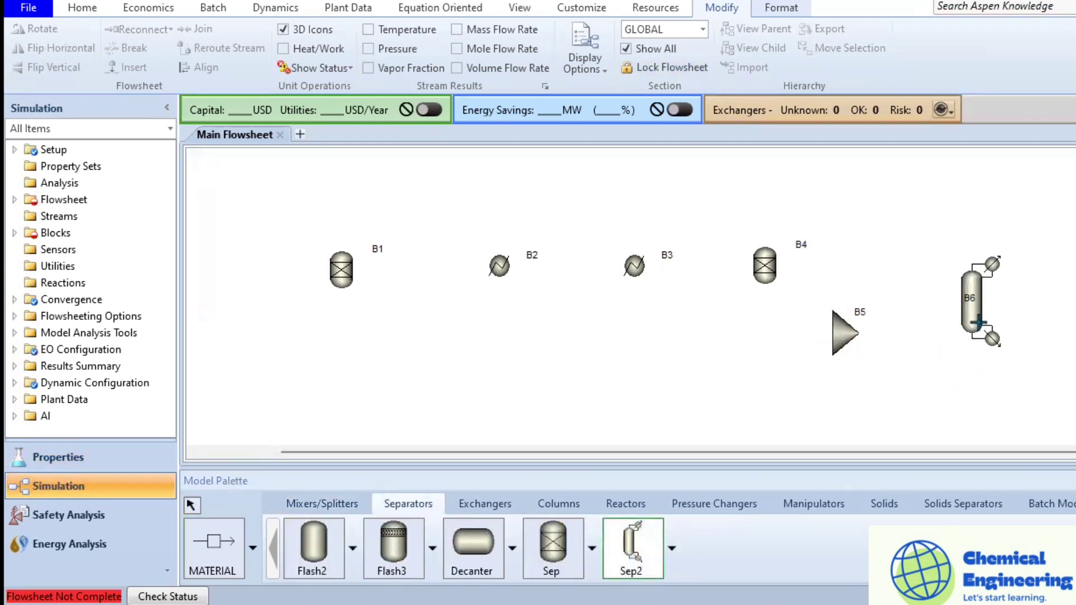
click(970, 303)
right_click(971, 305)
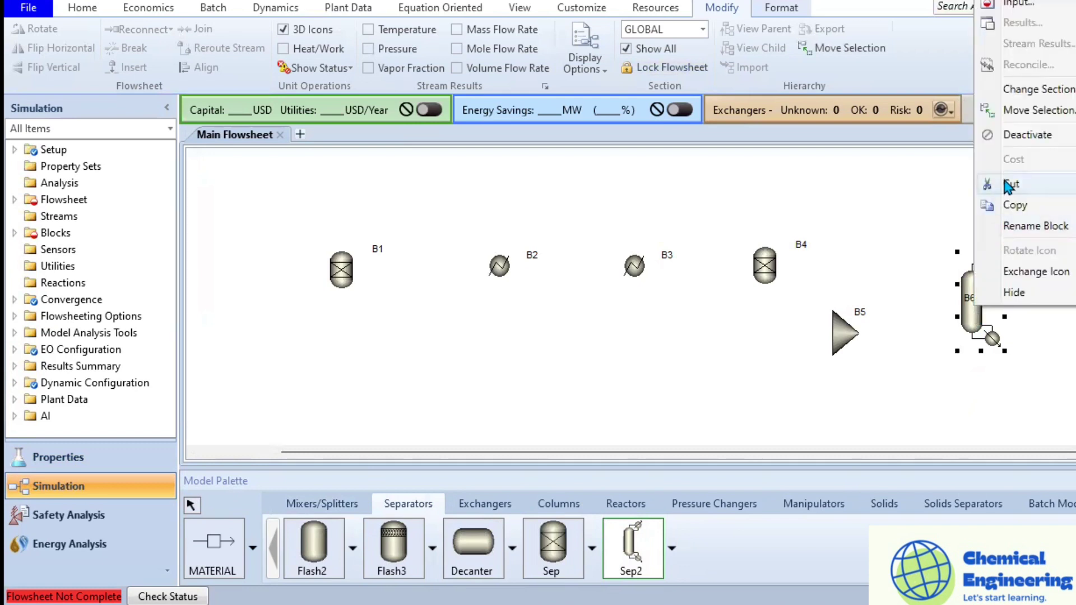
click(1010, 185)
click(644, 320)
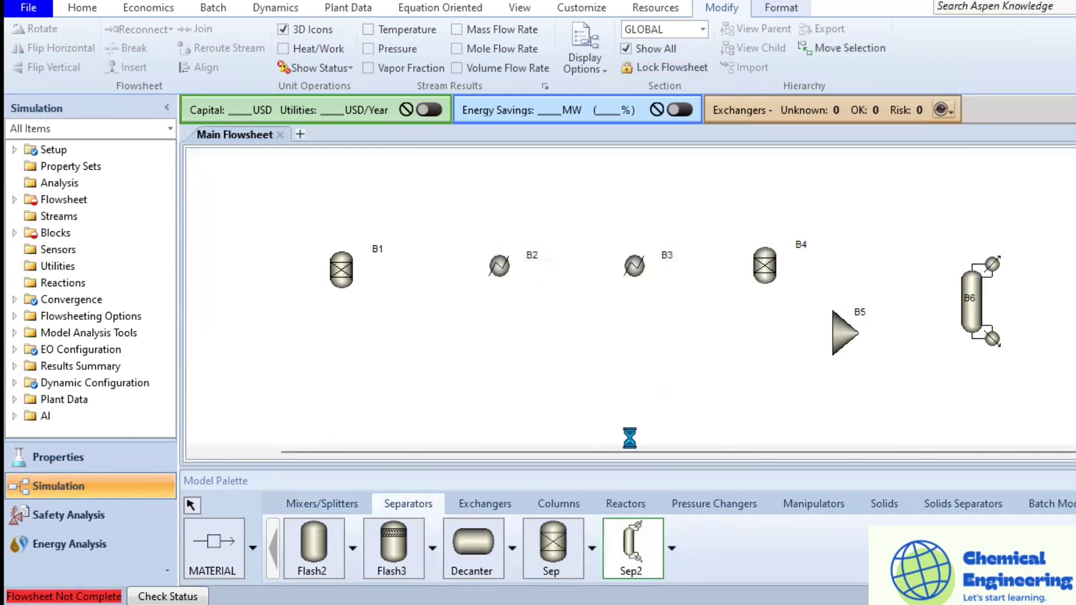
click(672, 547)
click(696, 482)
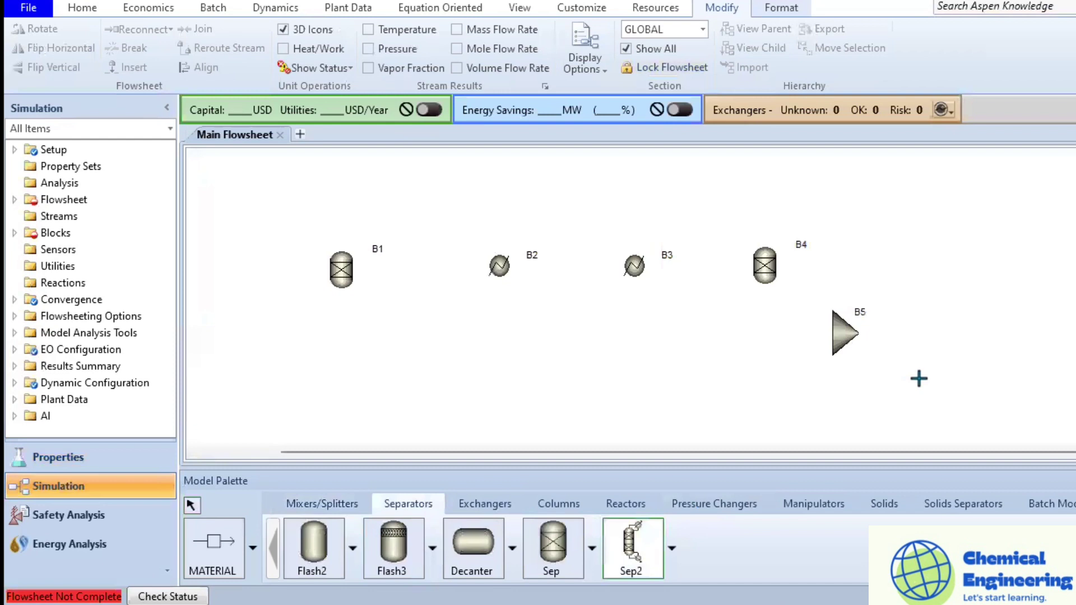
Place the column right of the mixer, then draw the feed into B1 and B1's outlet into B2.
click(972, 287)
click(214, 546)
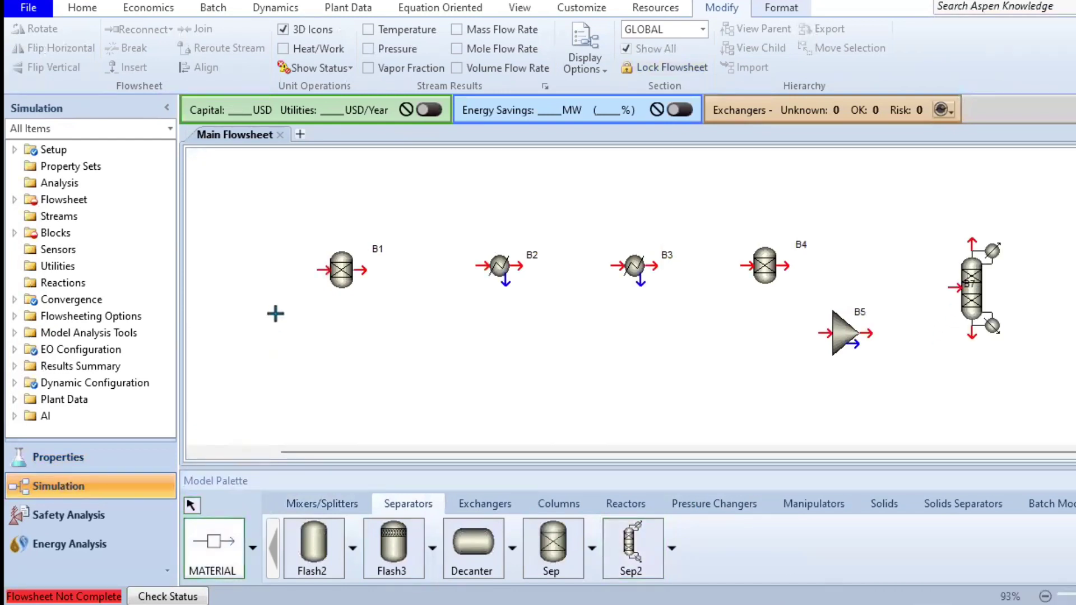
click(265, 266)
click(325, 270)
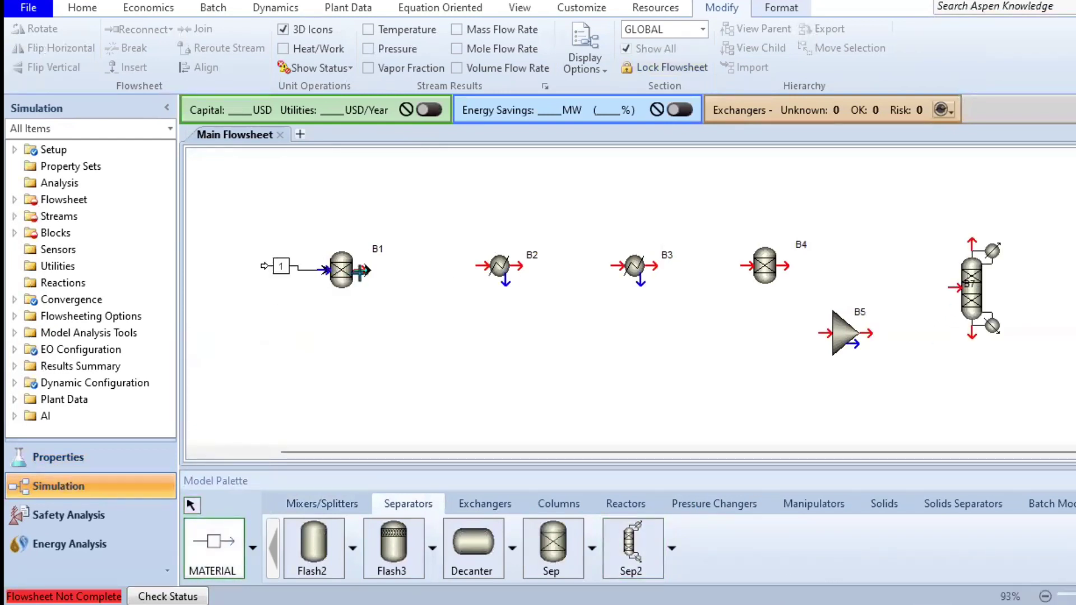
click(361, 271)
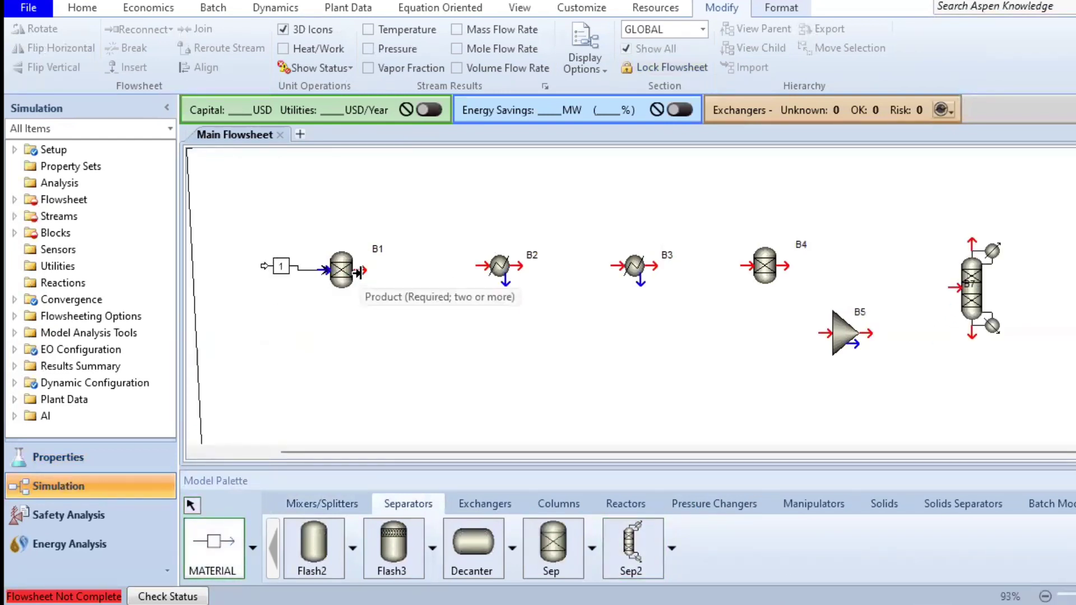
click(485, 265)
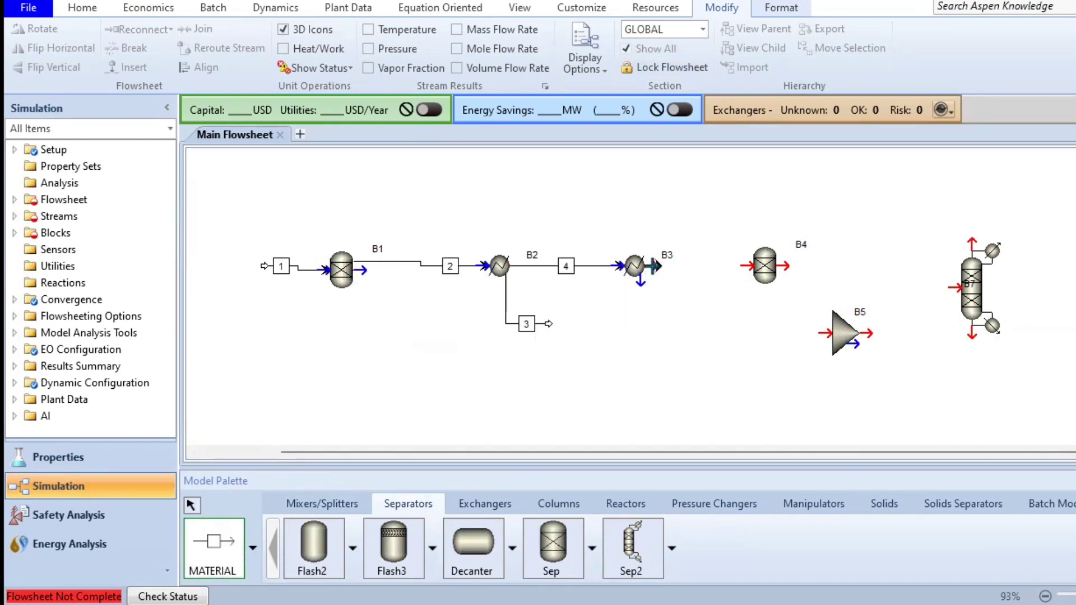
Connect B3 to B4, B4 to mixer B5, mixer to column, plus bottoms stream 8 and overhead 9.
click(653, 266)
click(748, 265)
click(786, 265)
click(825, 333)
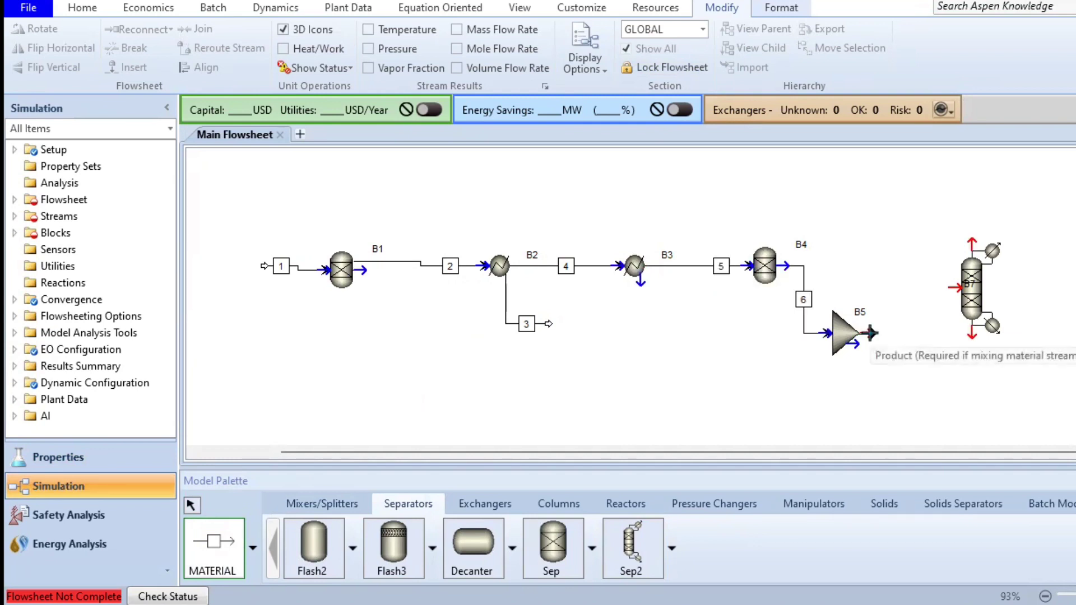
click(870, 333)
click(955, 287)
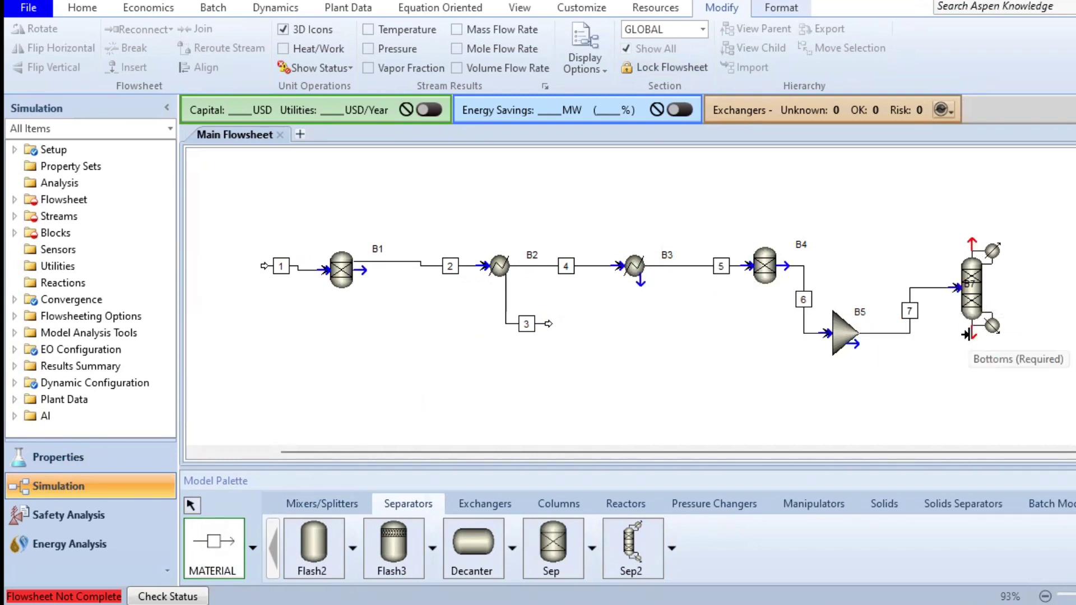
click(967, 334)
click(1046, 370)
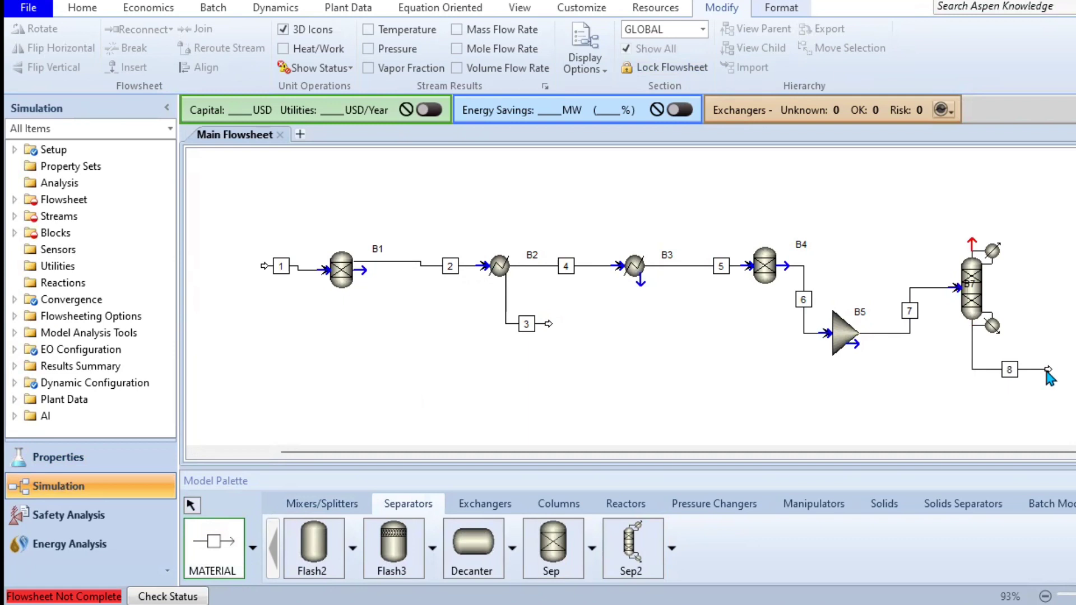
click(971, 242)
click(1036, 209)
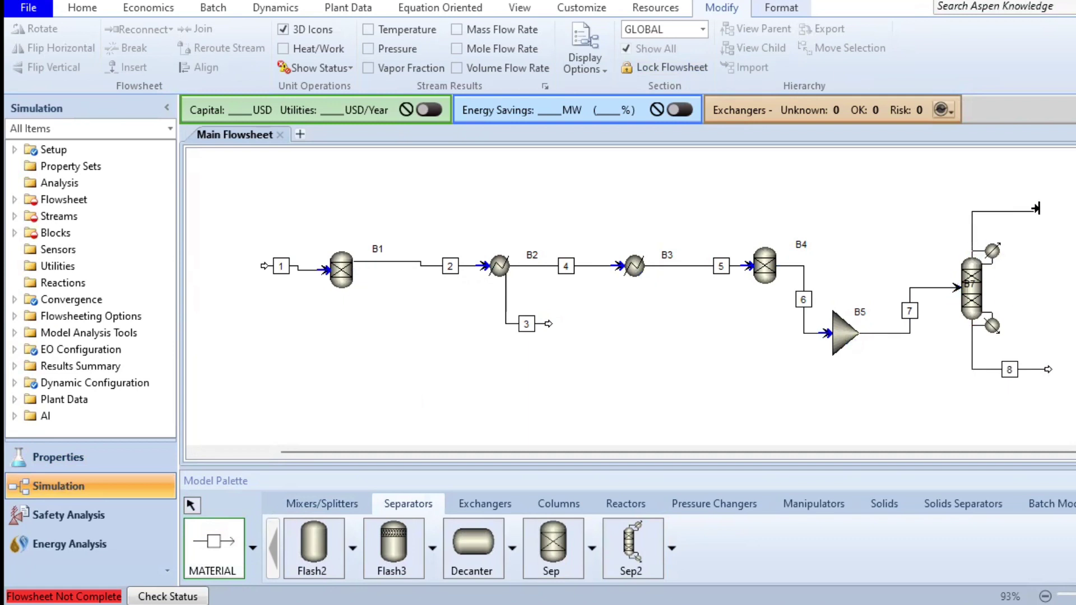
right_click(1036, 208)
Move stream 6 to B4's bottom port and reroute stream 3 from B4's top into B2.
drag(785, 265, 765, 306)
right_click(506, 291)
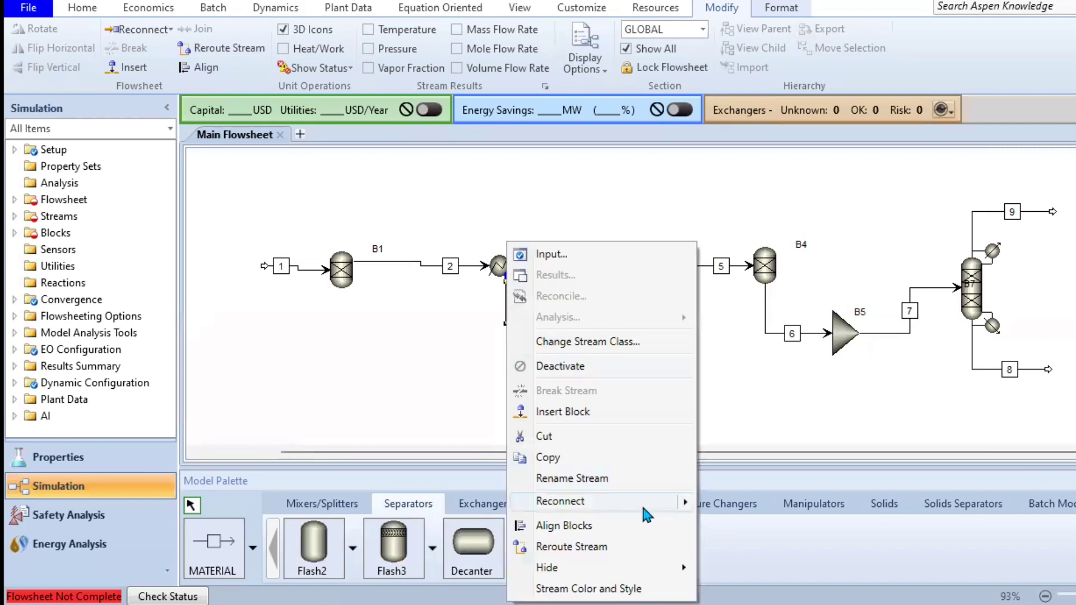
mouse_move(667, 504)
click(720, 525)
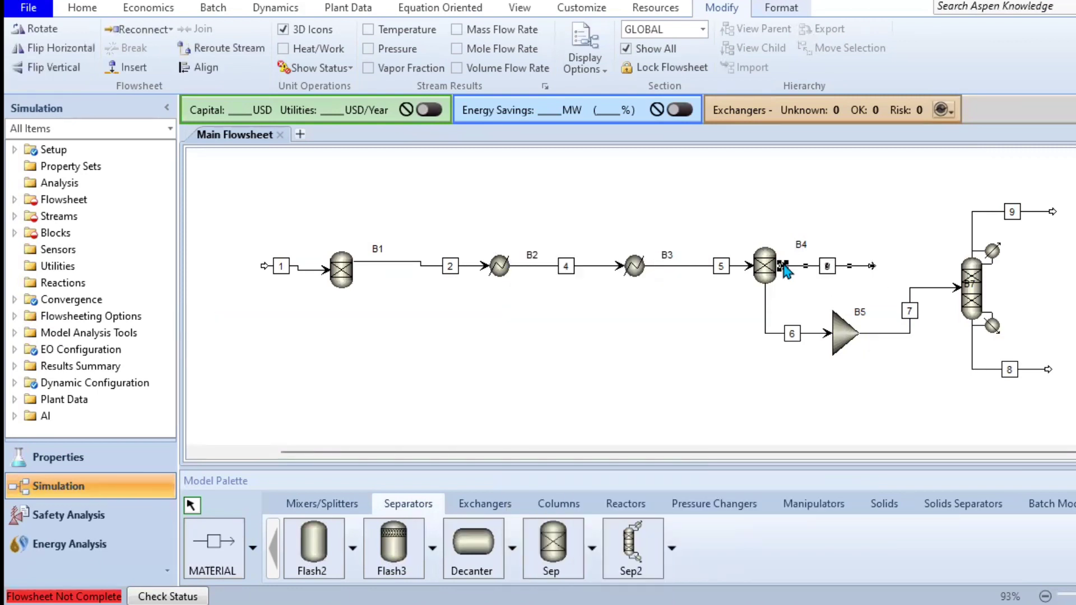
right_click(785, 270)
mouse_move(924, 501)
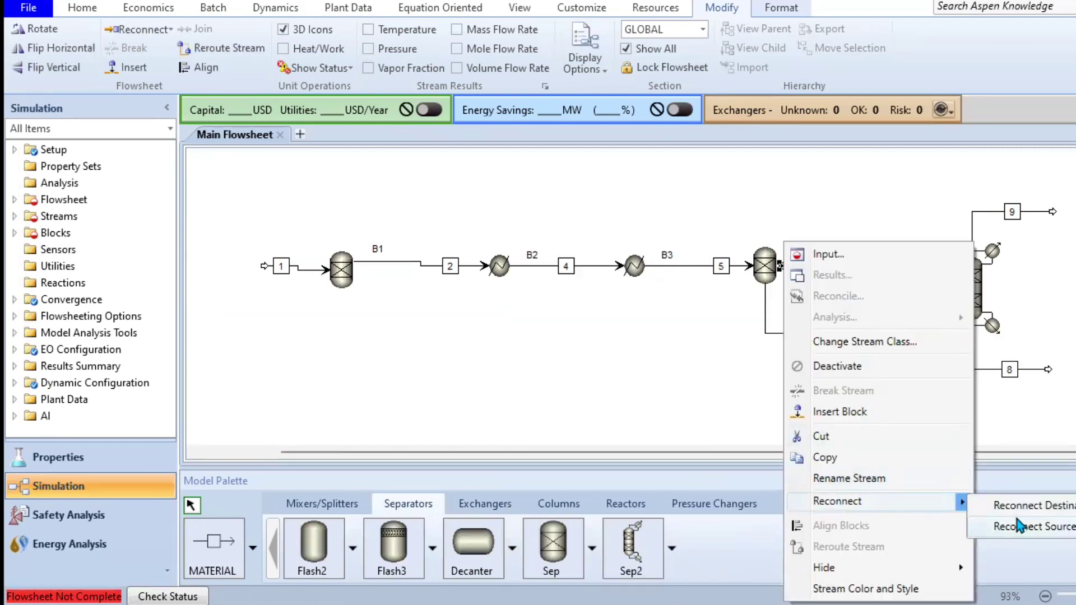
click(1018, 526)
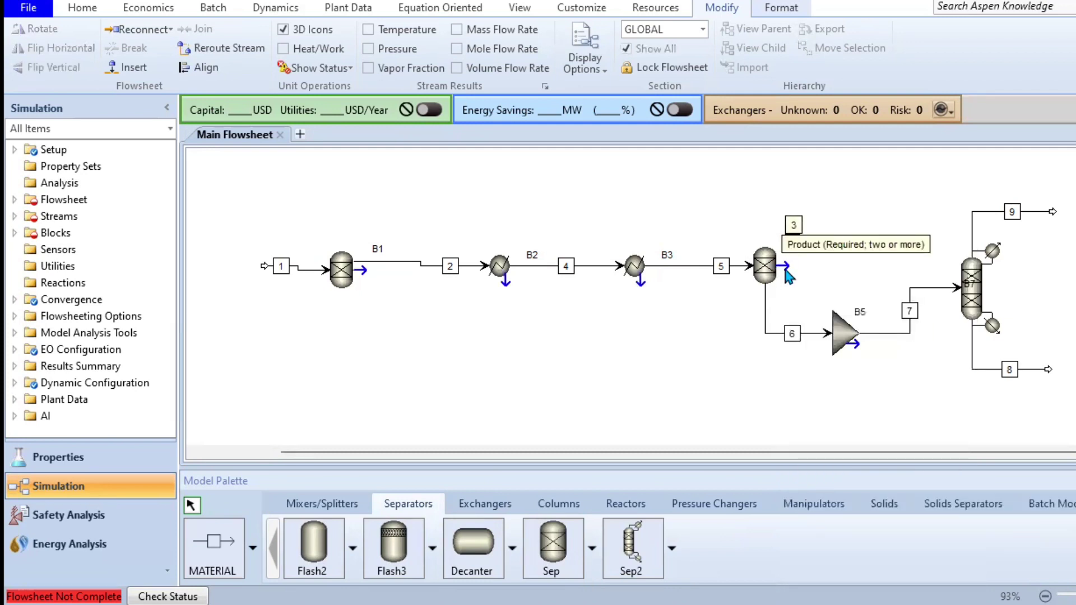
click(785, 269)
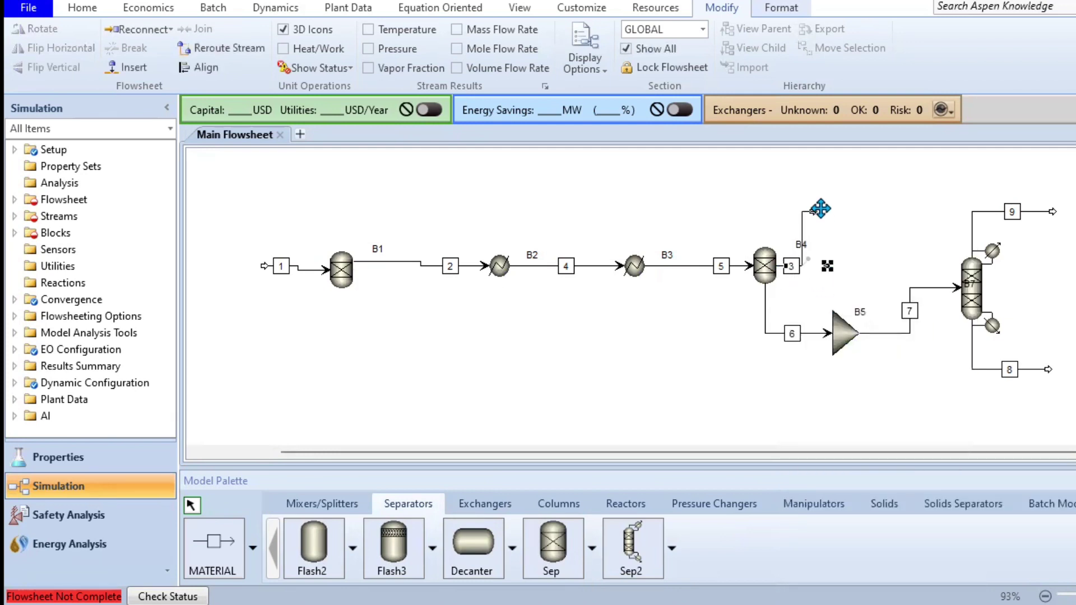
drag(820, 209, 473, 276)
click(485, 292)
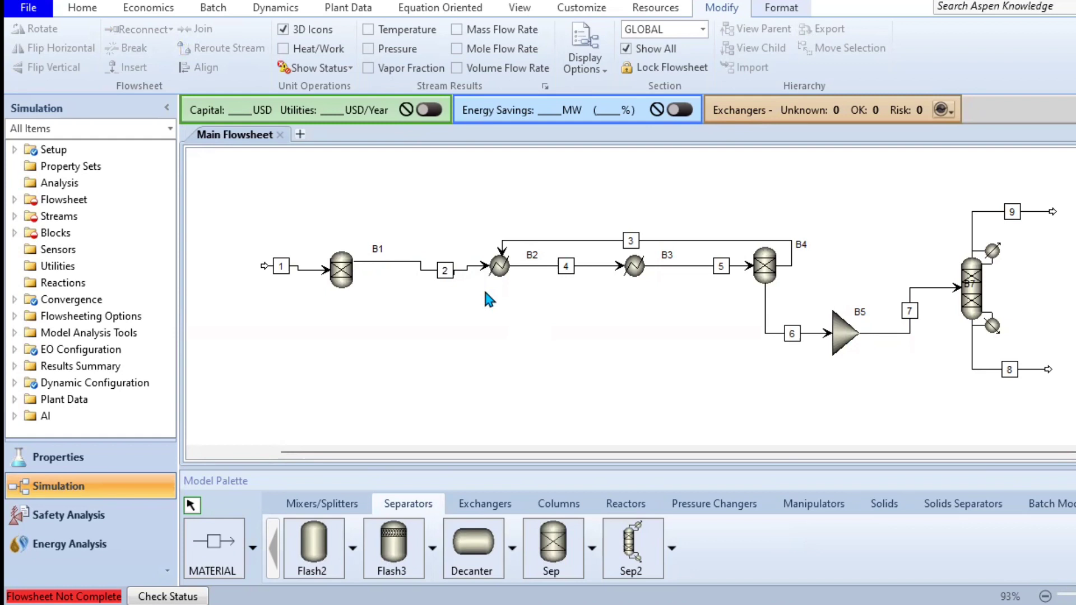
key(ctrl+a)
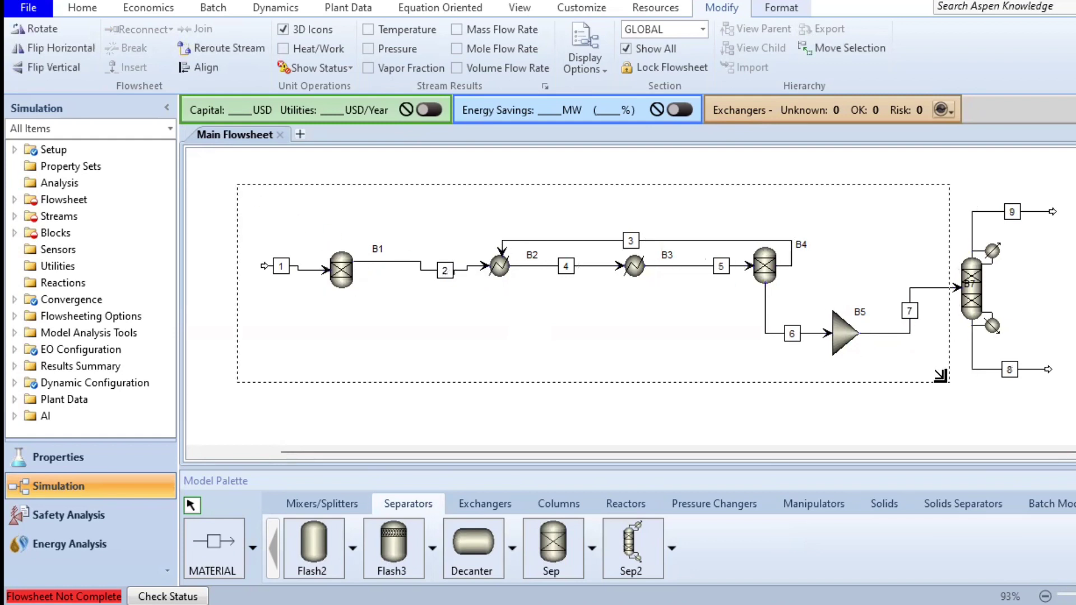
Align all blocks into straight rows and raise recycle stream 3 above them.
click(208, 69)
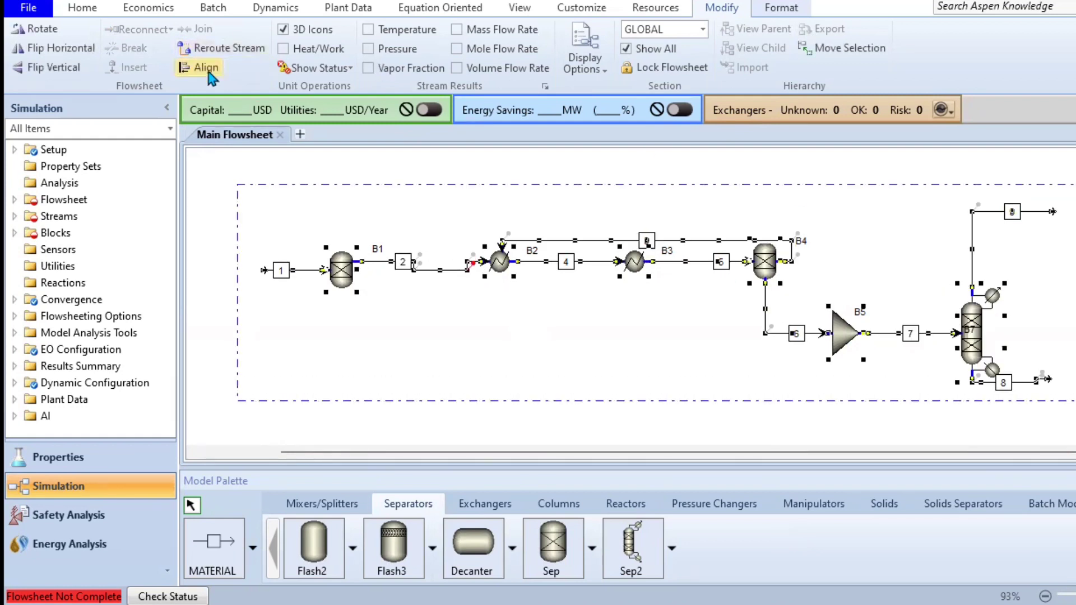
click(323, 219)
click(626, 238)
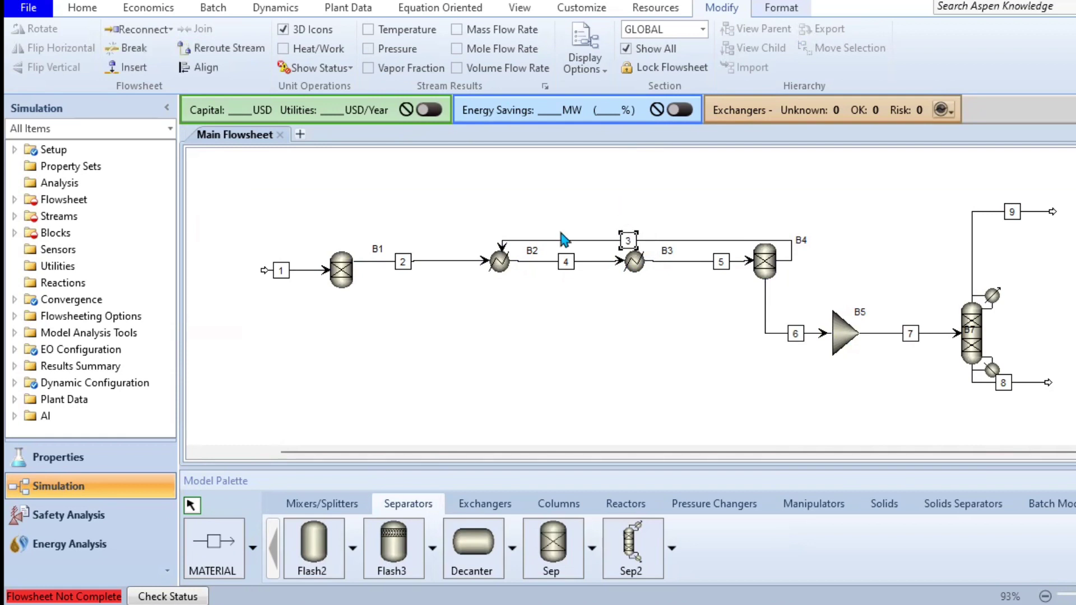
drag(588, 240, 588, 202)
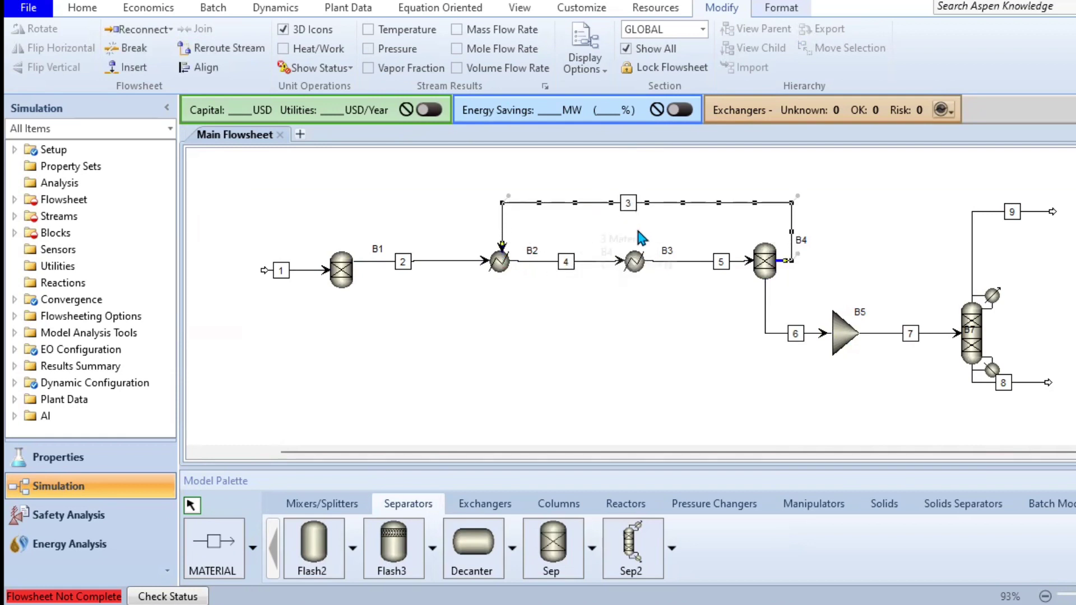
Draw stream 10 from B1's bottom outlet into mixer B5's inlet.
click(214, 547)
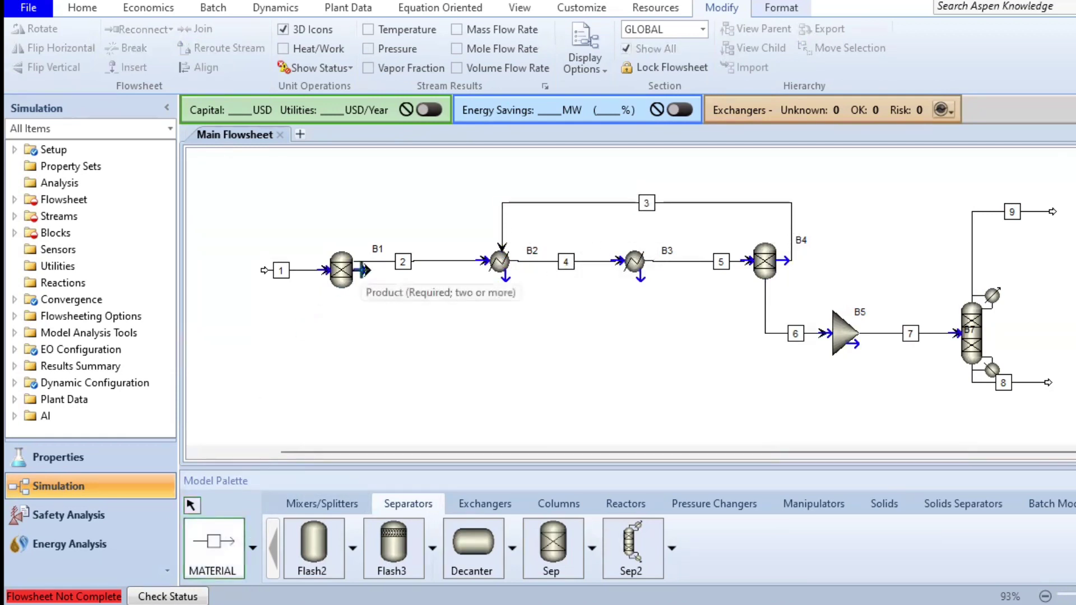
click(354, 271)
click(821, 335)
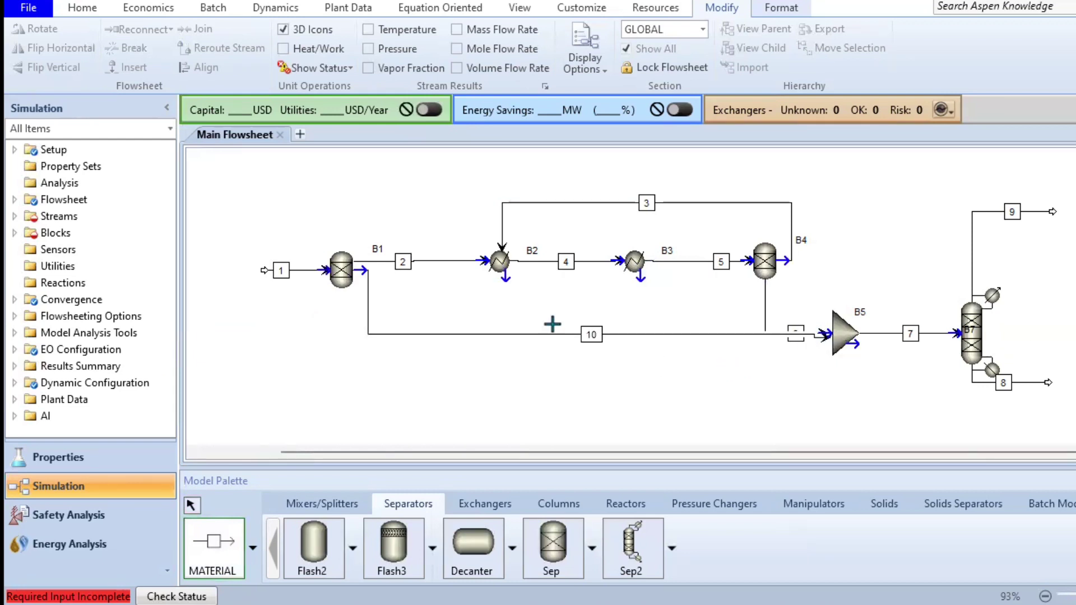
drag(356, 304, 341, 292)
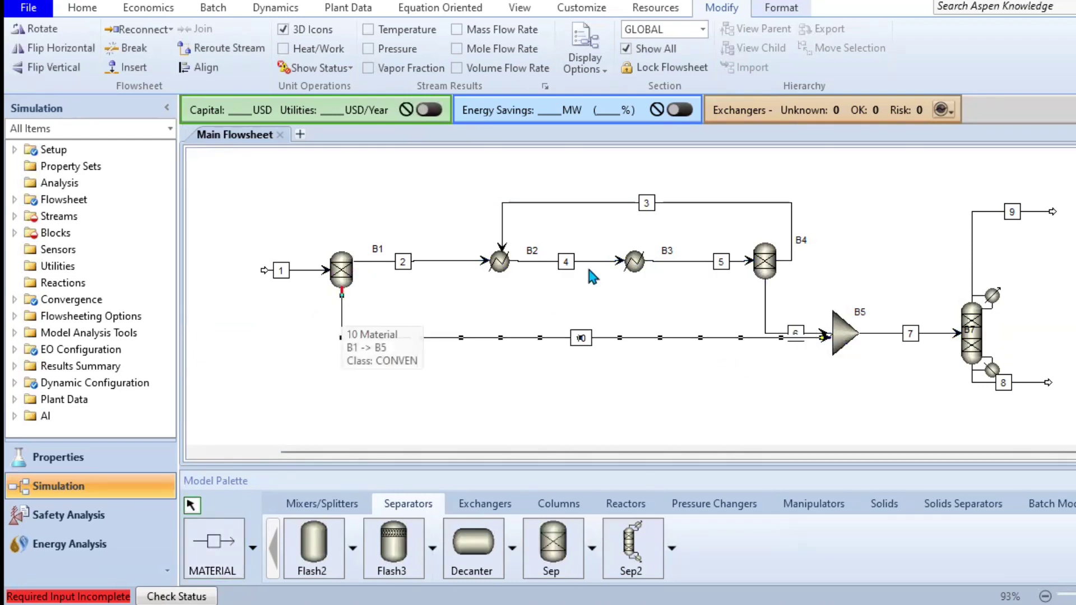
click(823, 336)
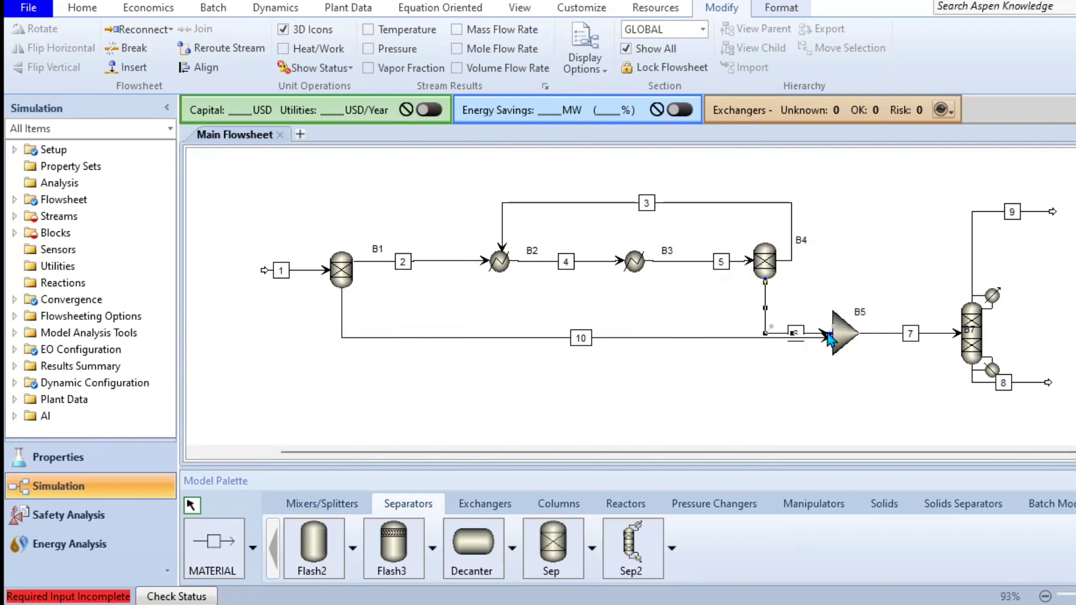
mouse_move(828, 338)
mouse_down()
mouse_move(823, 314)
mouse_move(818, 351)
mouse_up()
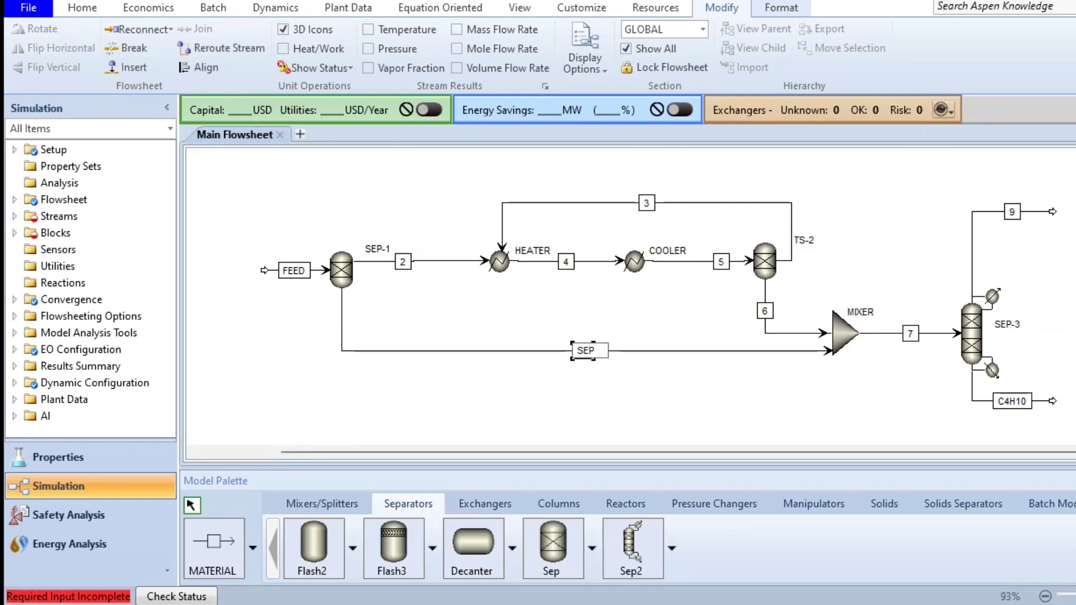
Rename streams to SEP1-LIQ, LTS-VAP and LTS-LIQ.
text(-LIQ)
key(Return)
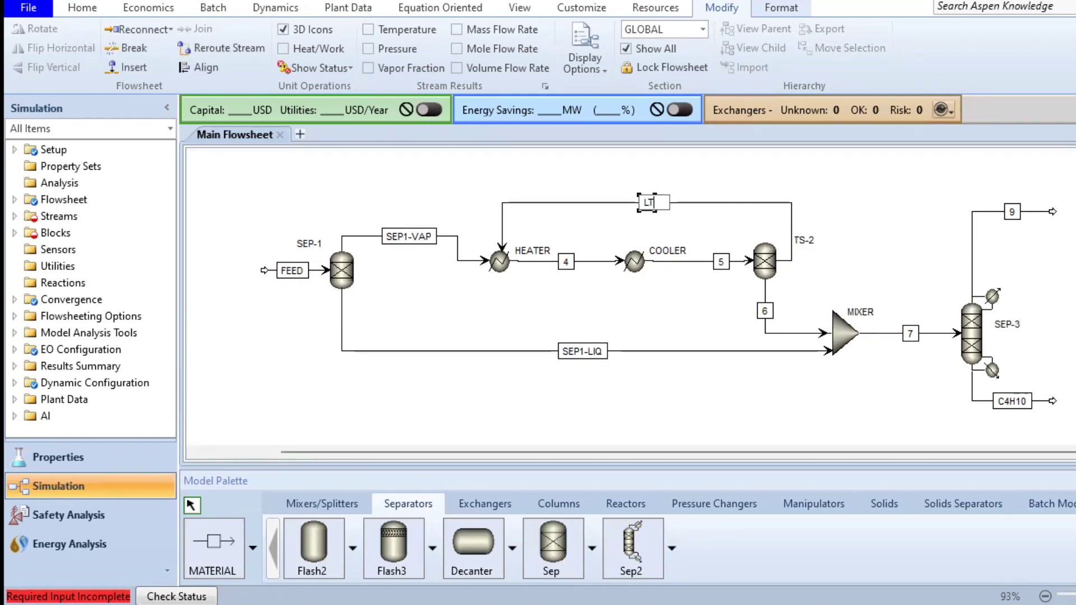
text(VAP)
key(Return)
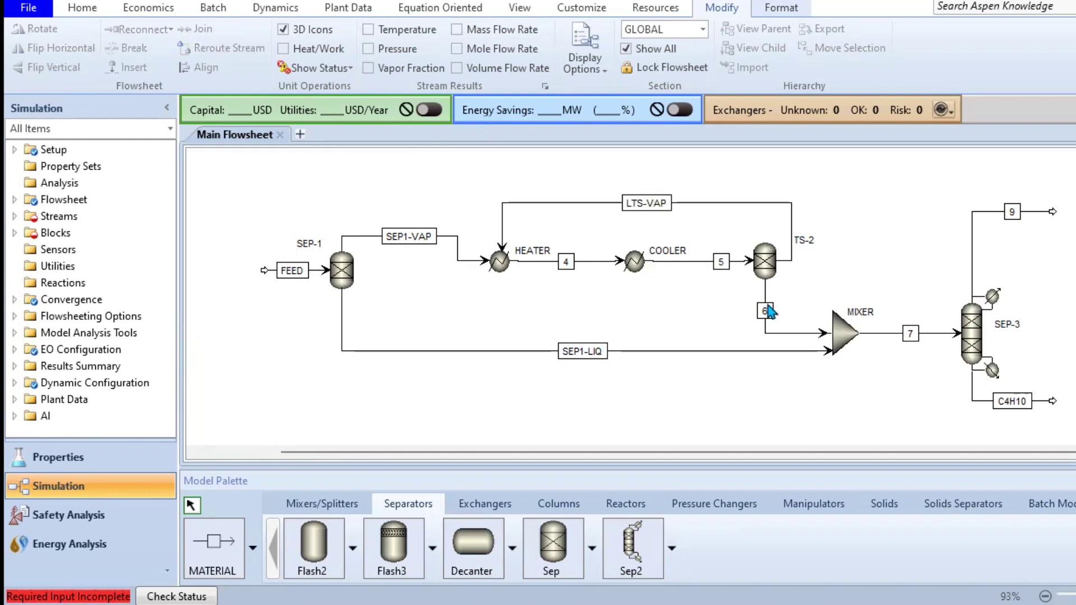
click(764, 310)
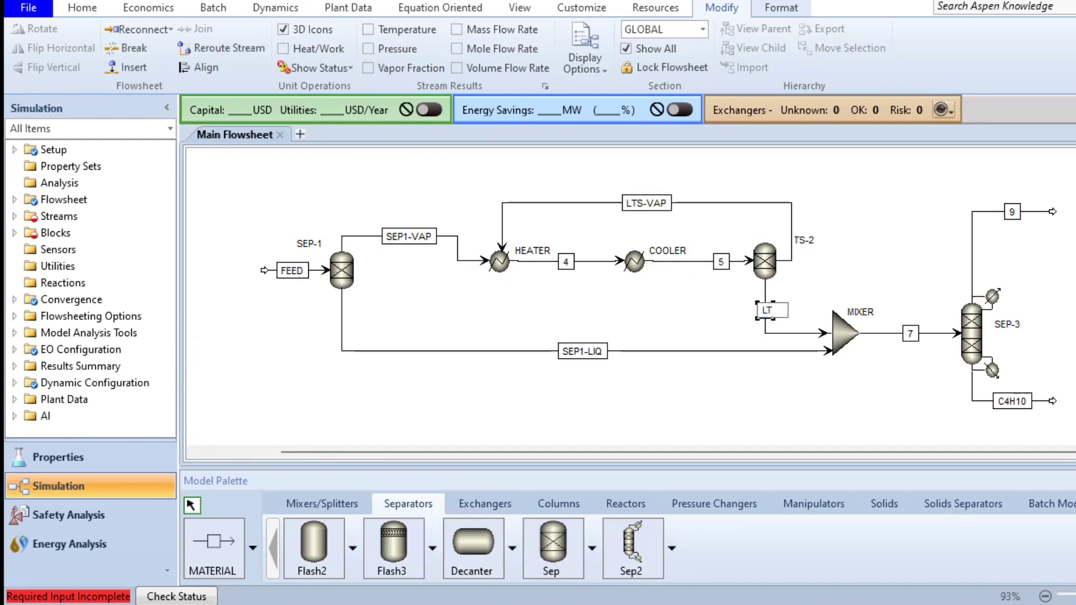
text(LTS-LIQ)
click(725, 345)
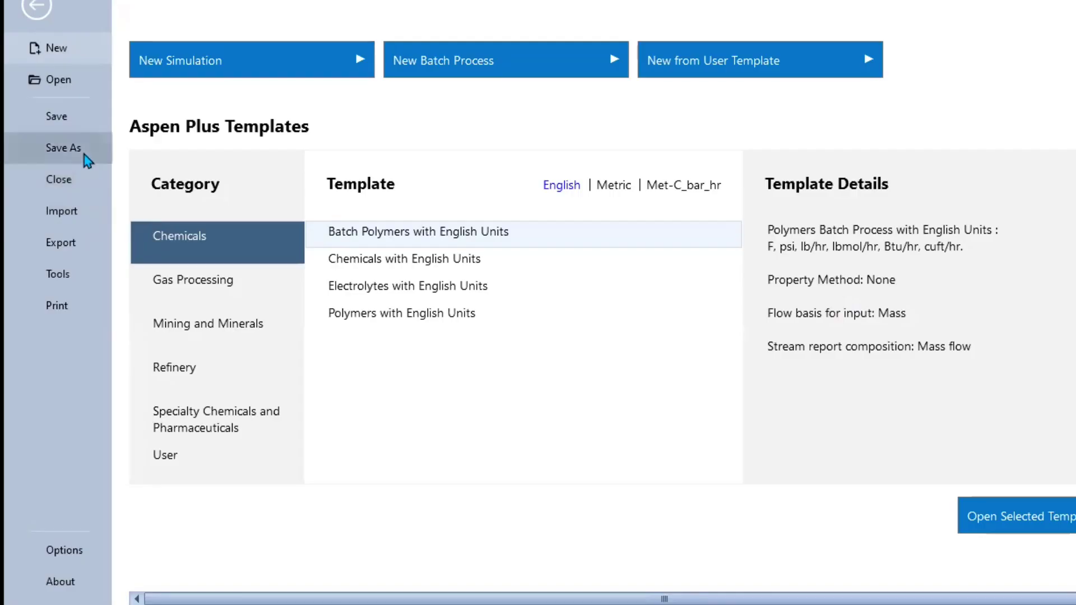
Save the simulation under a new name, also keeping an .apw copy.
click(87, 151)
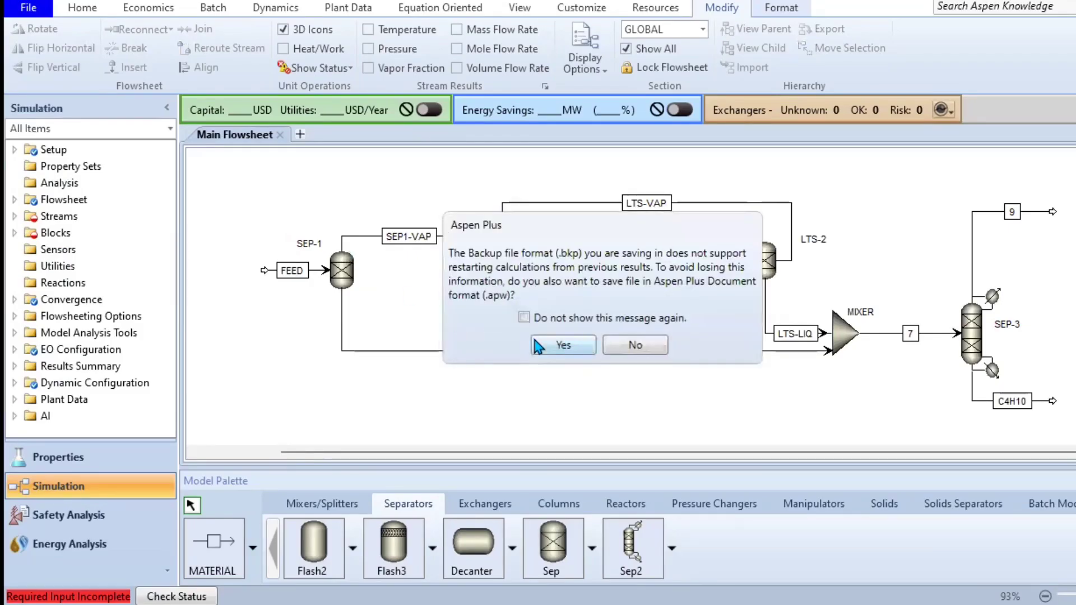
click(534, 343)
click(317, 273)
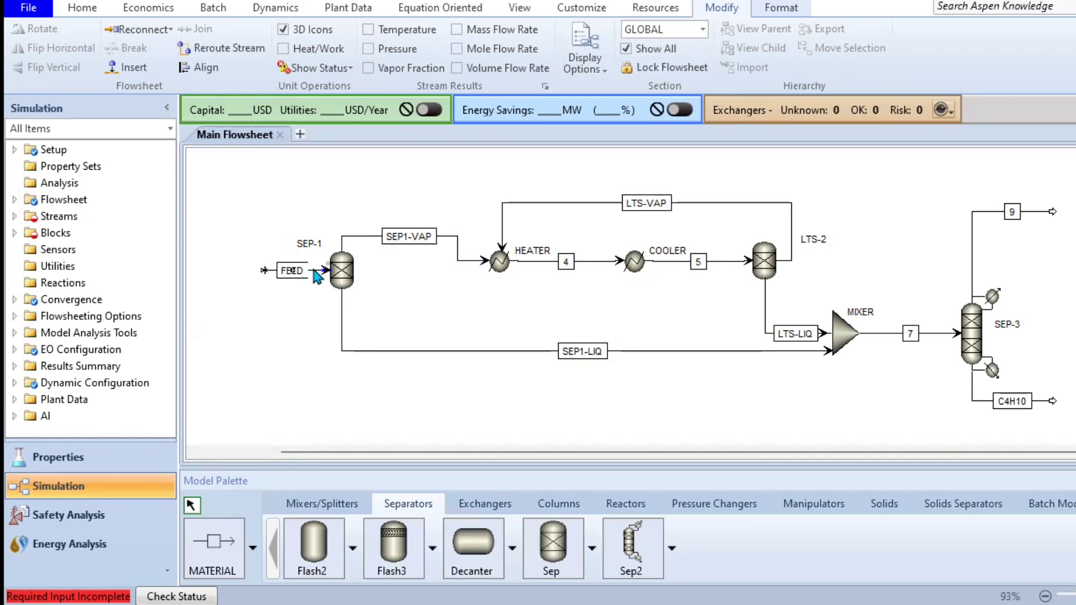
Enter FEED mole flows: 0.01 N2 and CO2, 0.04 each butane, 0 water.
double_click(317, 274)
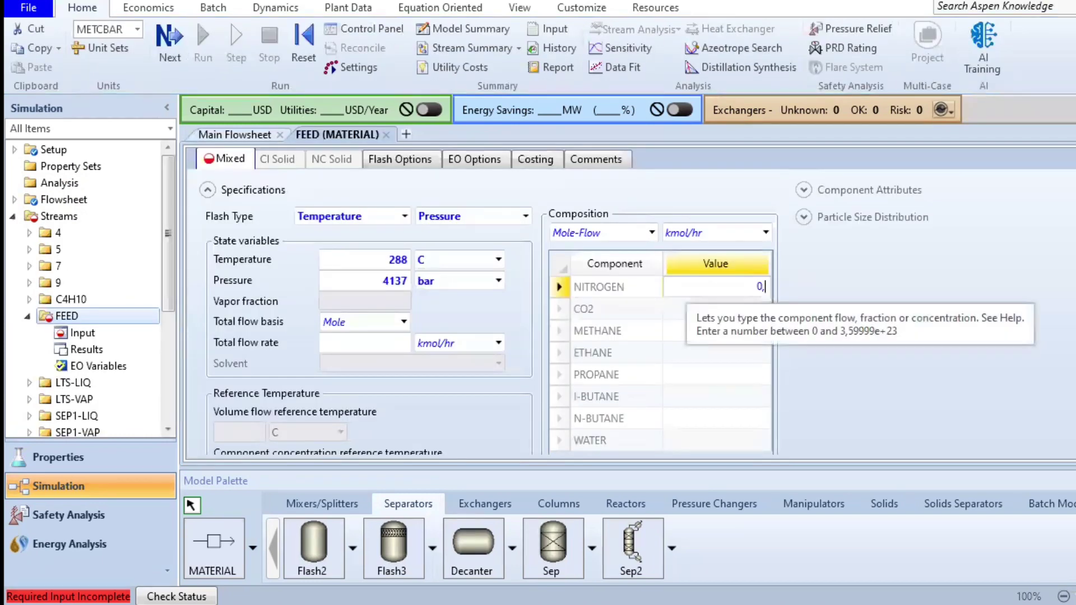
text(0,01)
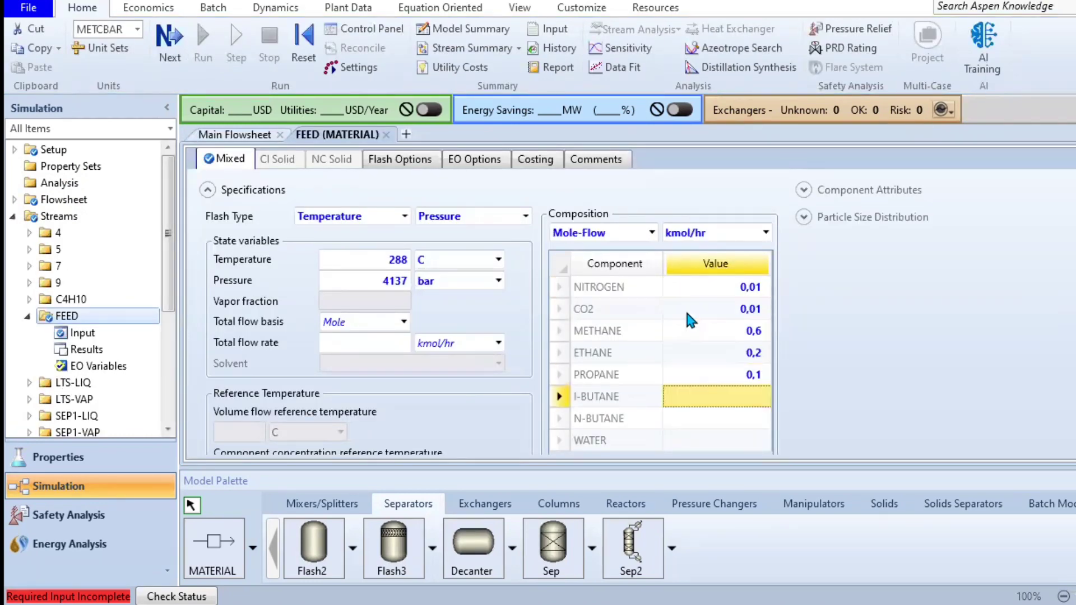
text(0,04)
key(Return)
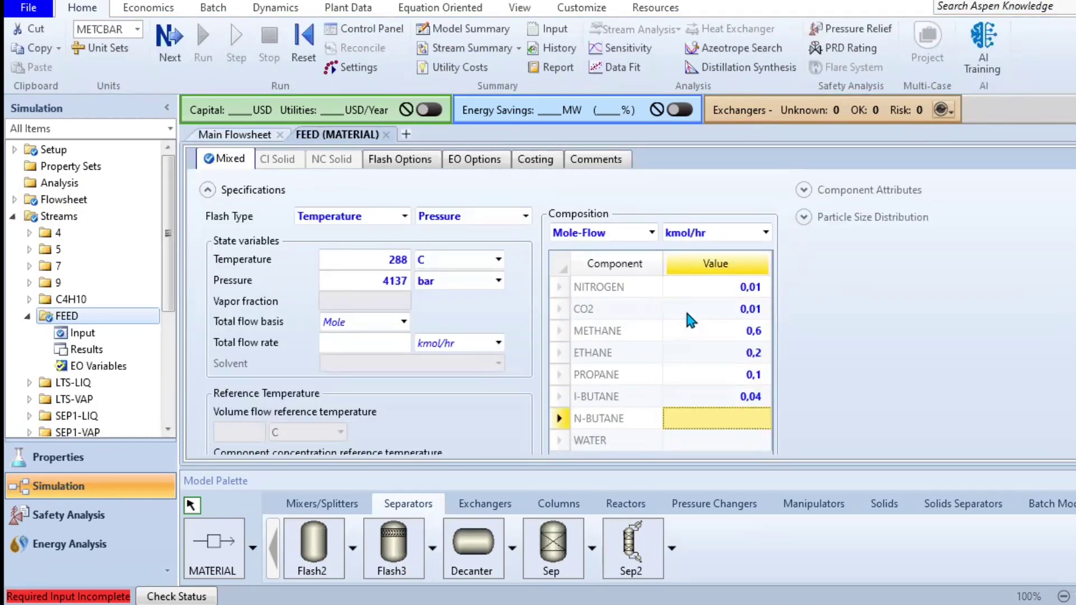
text(0,04)
key(Return)
text(0)
scroll(690, 320, down, 1)
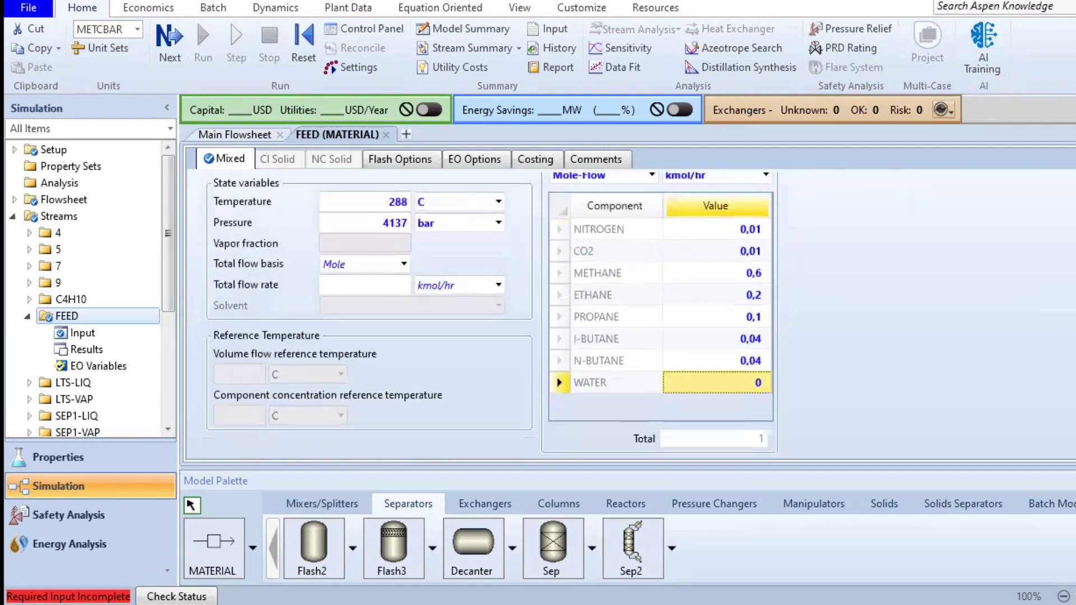
click(13, 216)
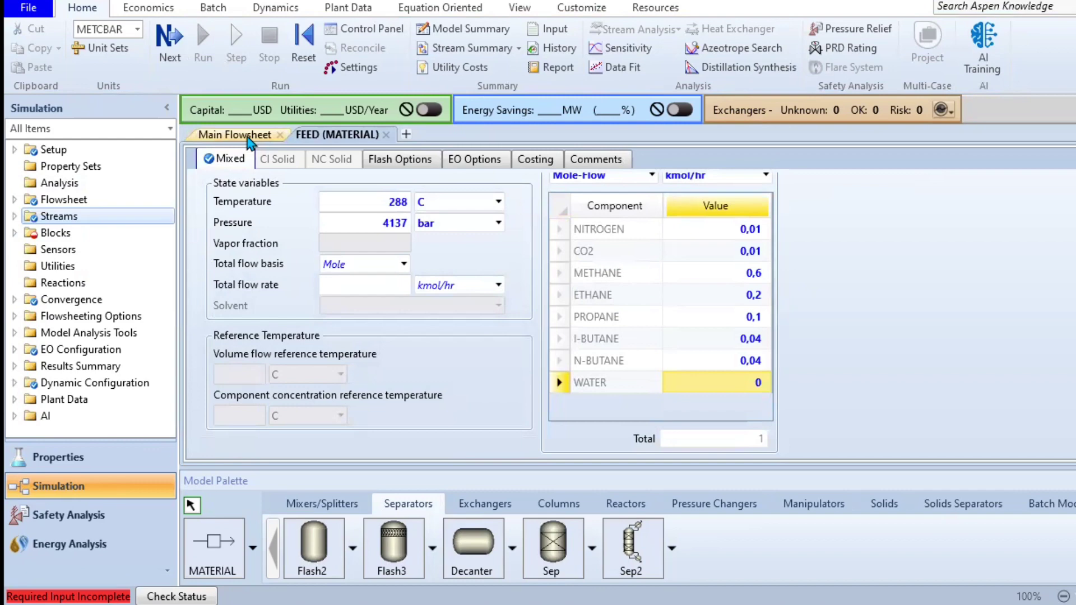
Add a text note under FEED listing its composition, starting 'N2 = 0.01', then 'CO…'.
click(249, 136)
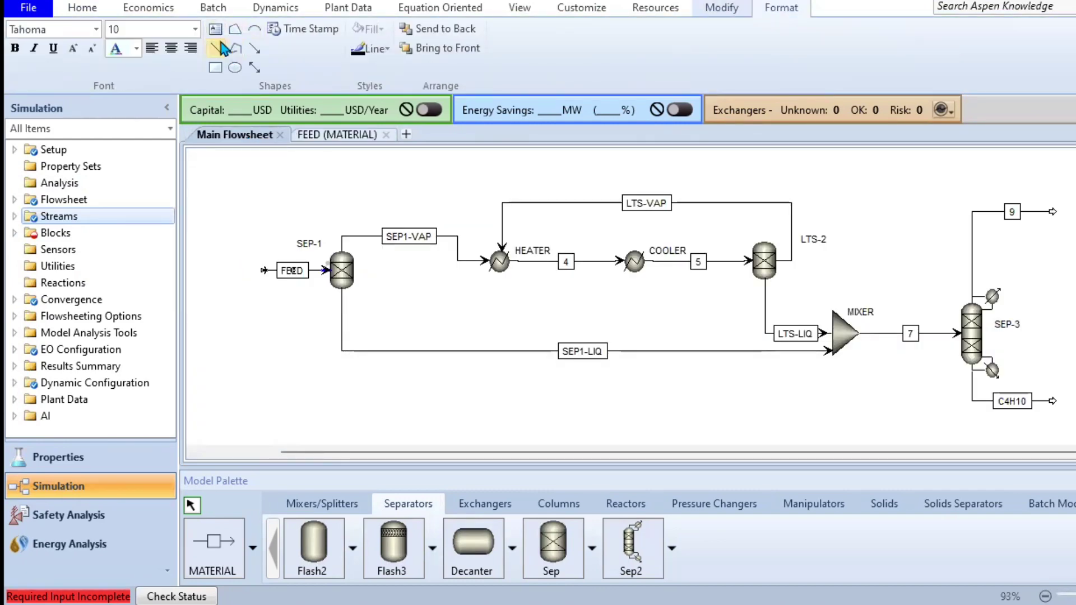
click(241, 287)
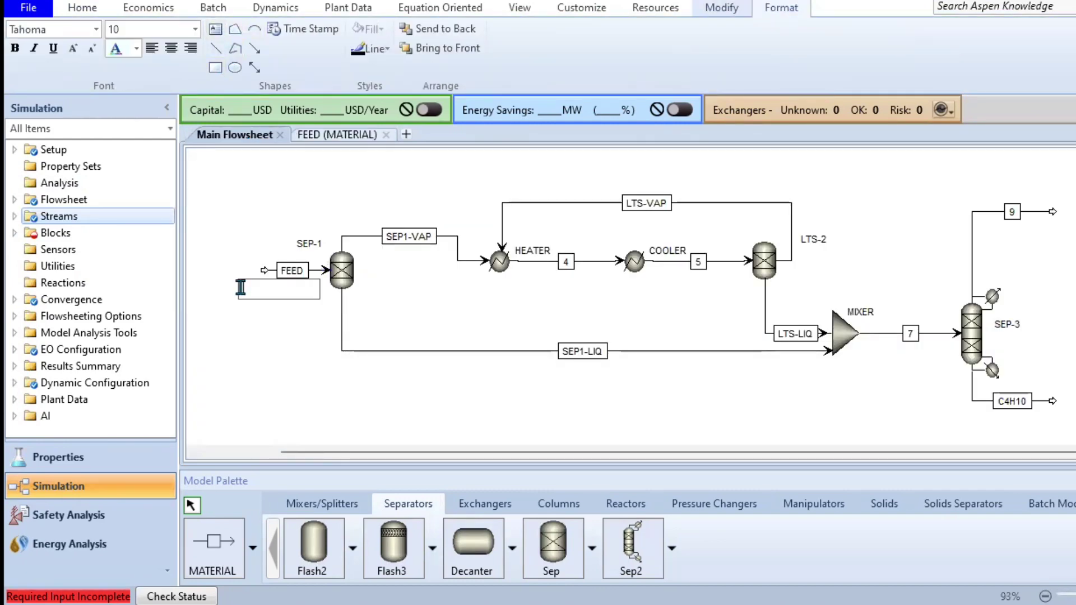
text(N2 = 0.01)
key(Return)
text(CO)
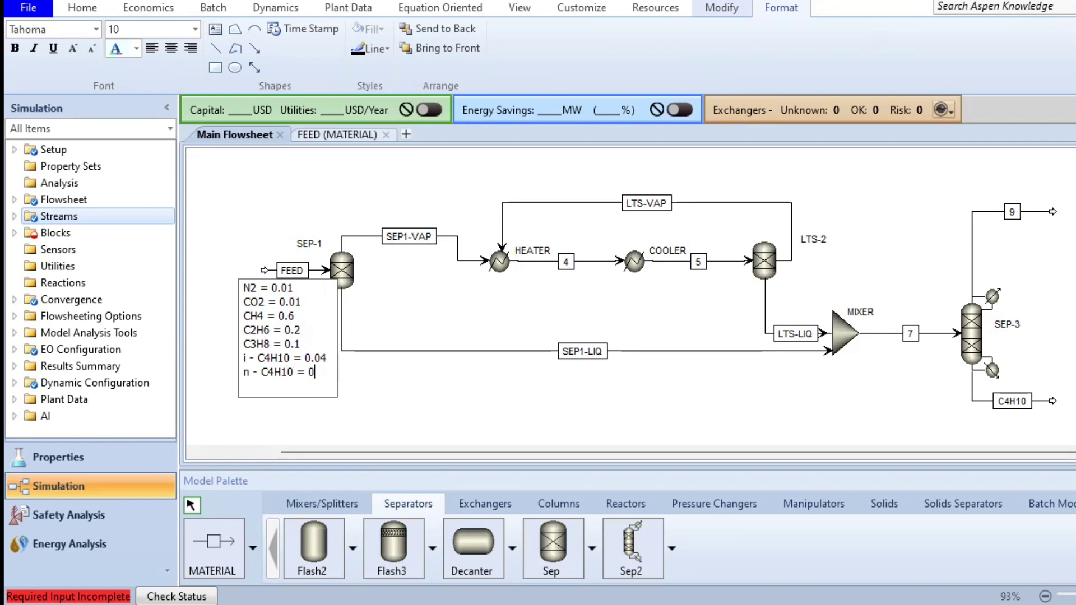
click(341, 270)
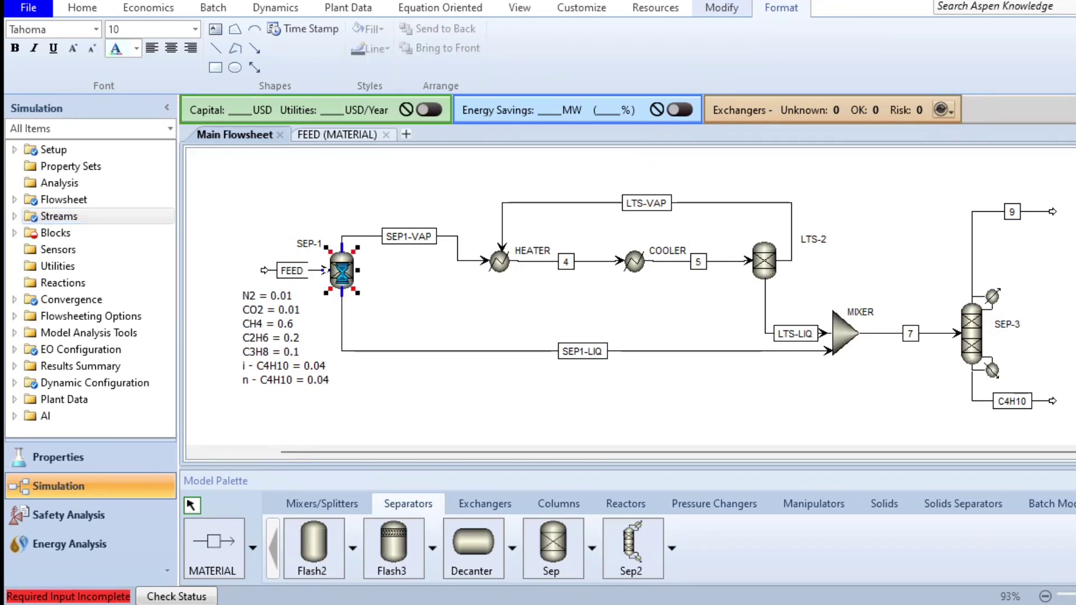
Enter SEP-1 split fractions: 0.0145 N2, 0.0063 CO2, pasted middle values, 0.0222 n-butane, 0 water.
double_click(343, 271)
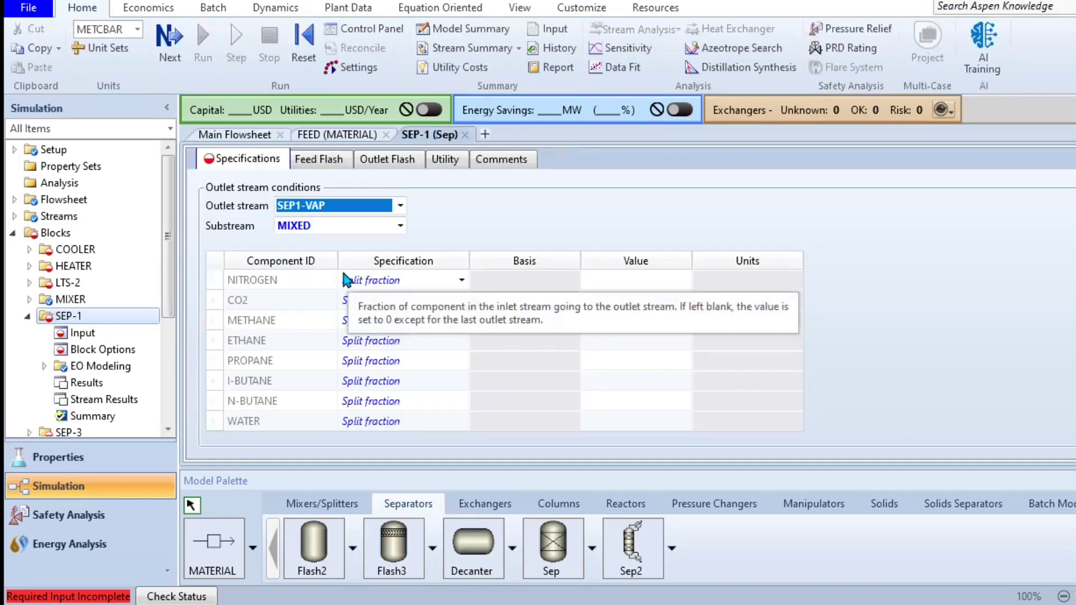
click(607, 283)
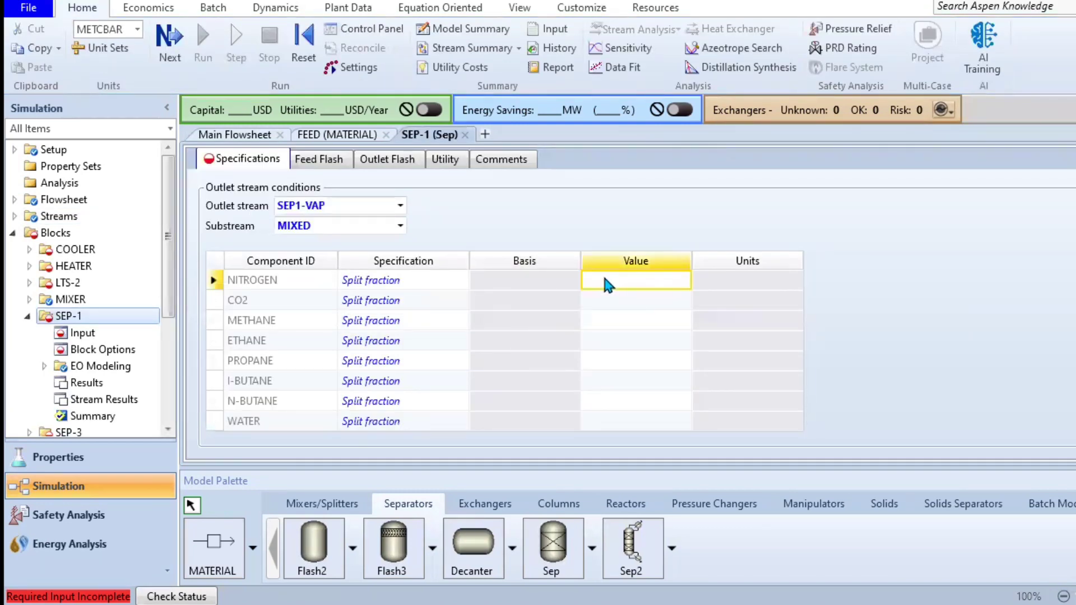
text(0,0145)
click(660, 308)
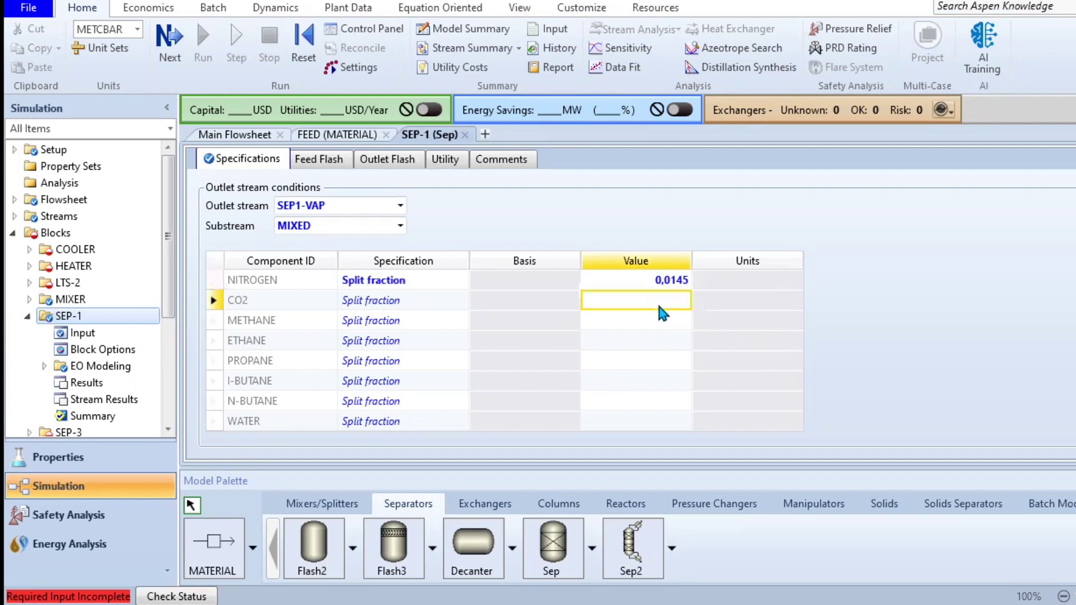
text(0,0063)
key(Return)
text(0,6576 0,1846 0,0877 0,0272)
text(0)
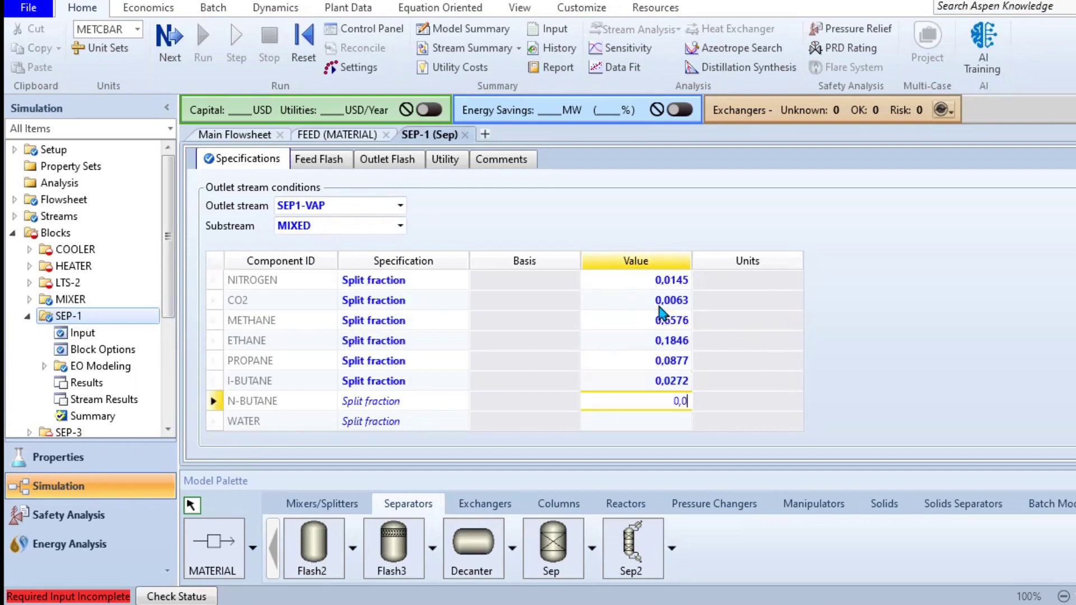
text(,0222)
key(Return)
text(0)
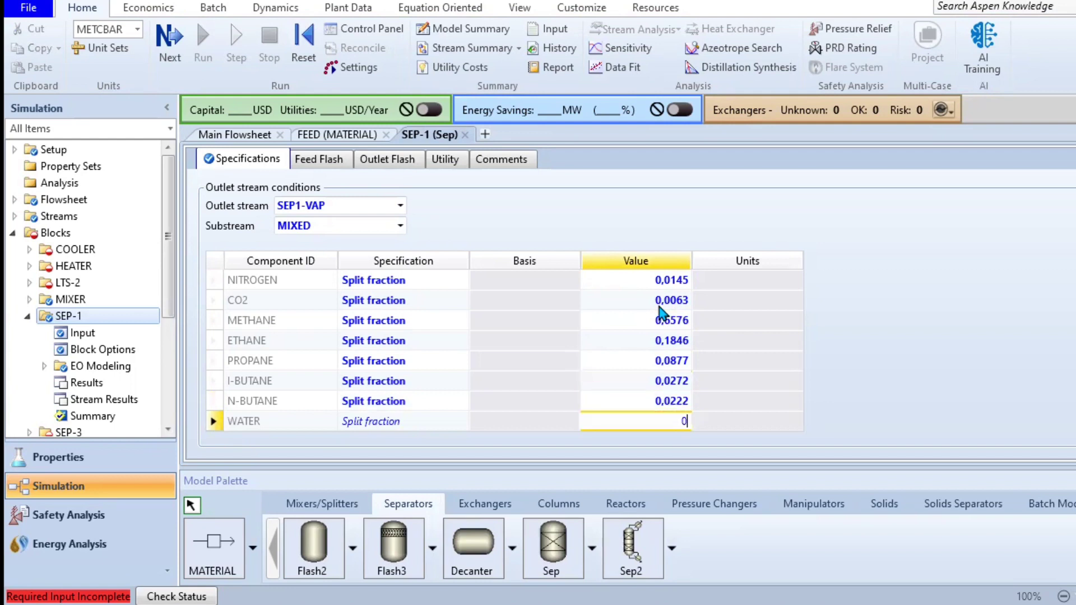
key(Return)
click(219, 139)
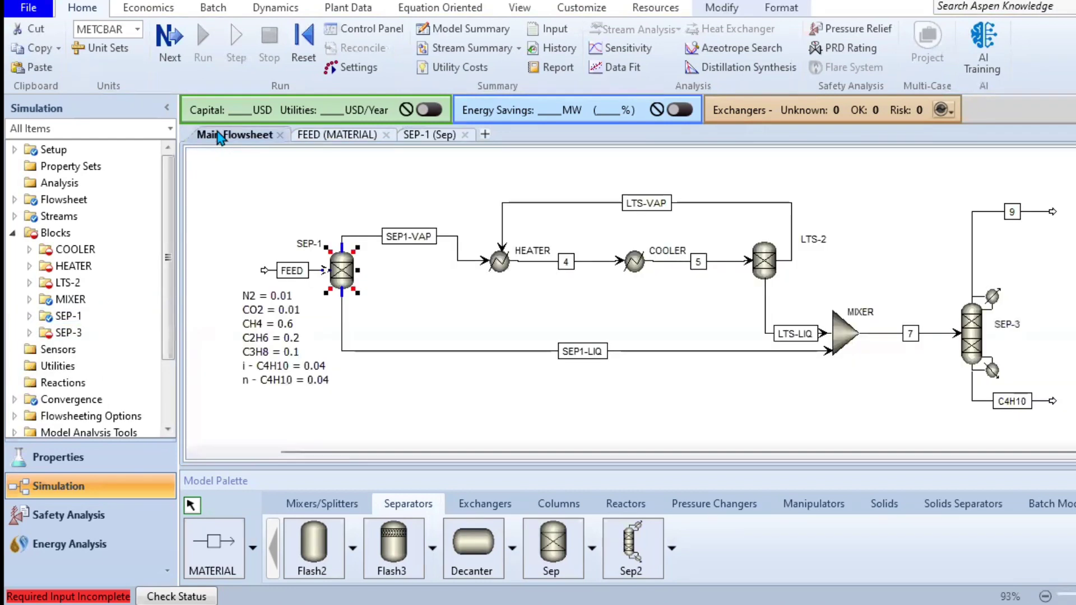
Set the HEATER outlet to 14.85 °C and 0.68901 bar.
double_click(499, 261)
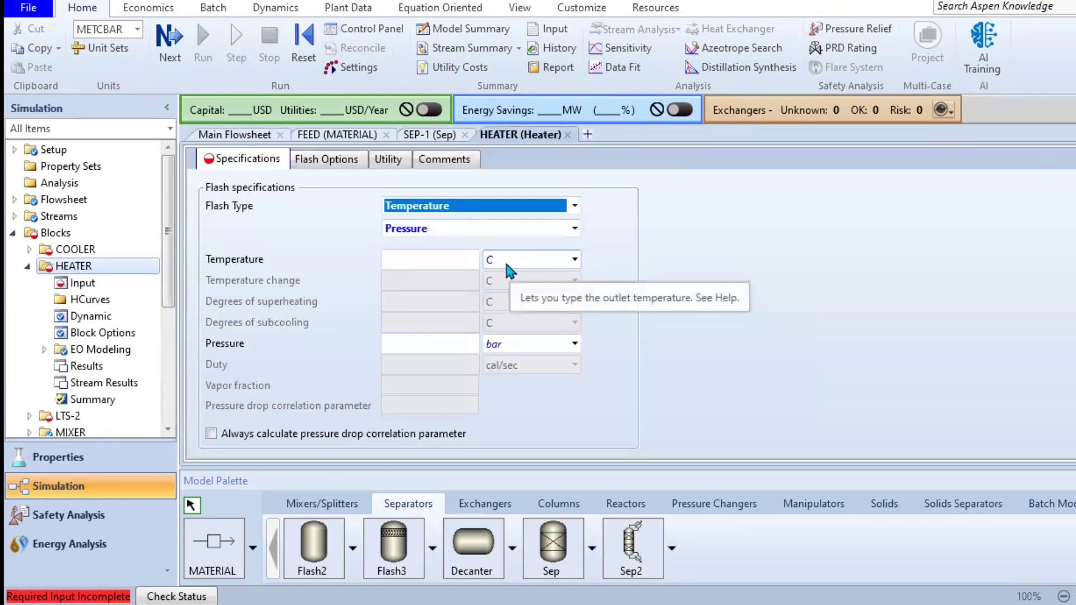
click(447, 268)
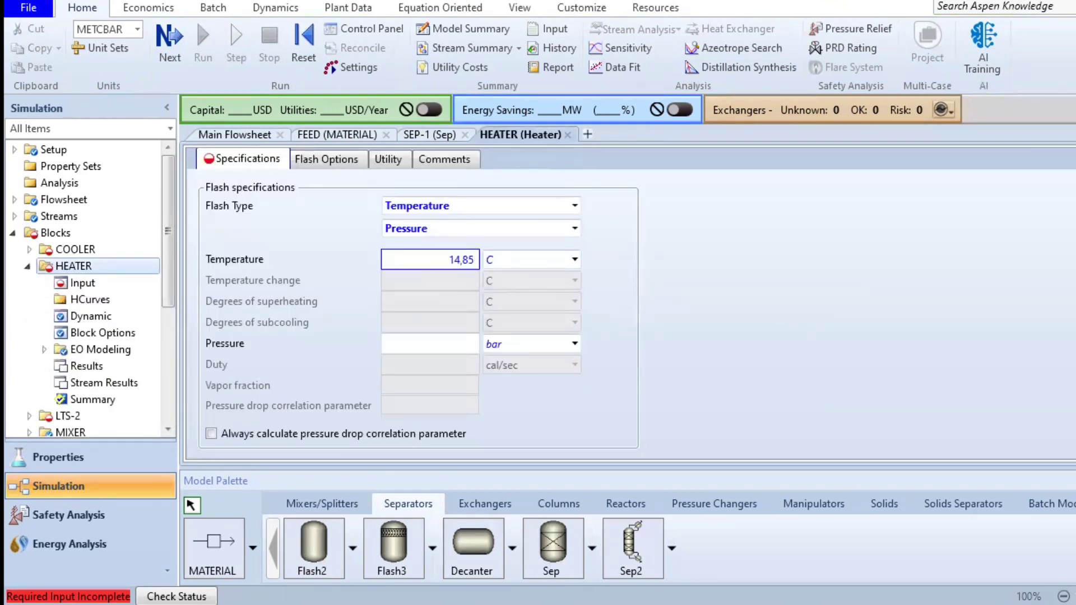
click(428, 350)
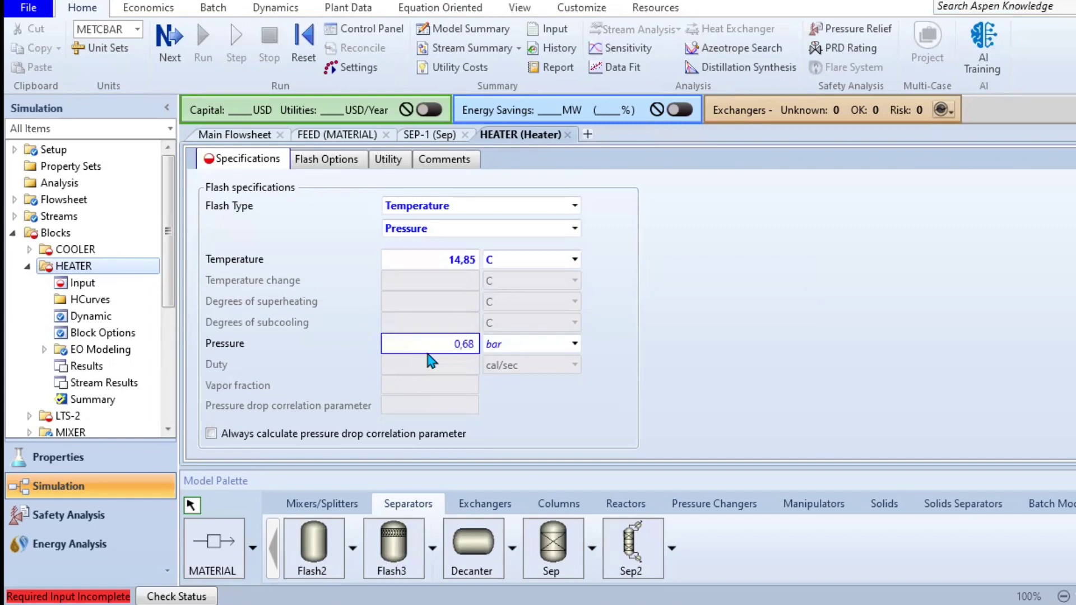
text(0,68901)
key(ctrl+Tab)
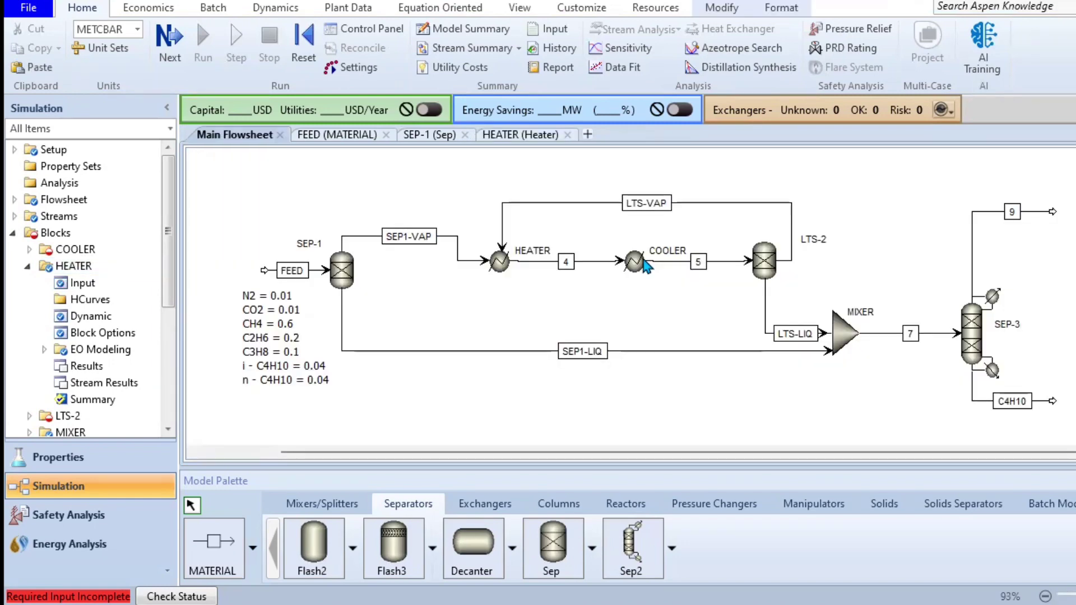
Set the COOLER outlet to -18.15 °C and 0.68901 bar.
double_click(636, 263)
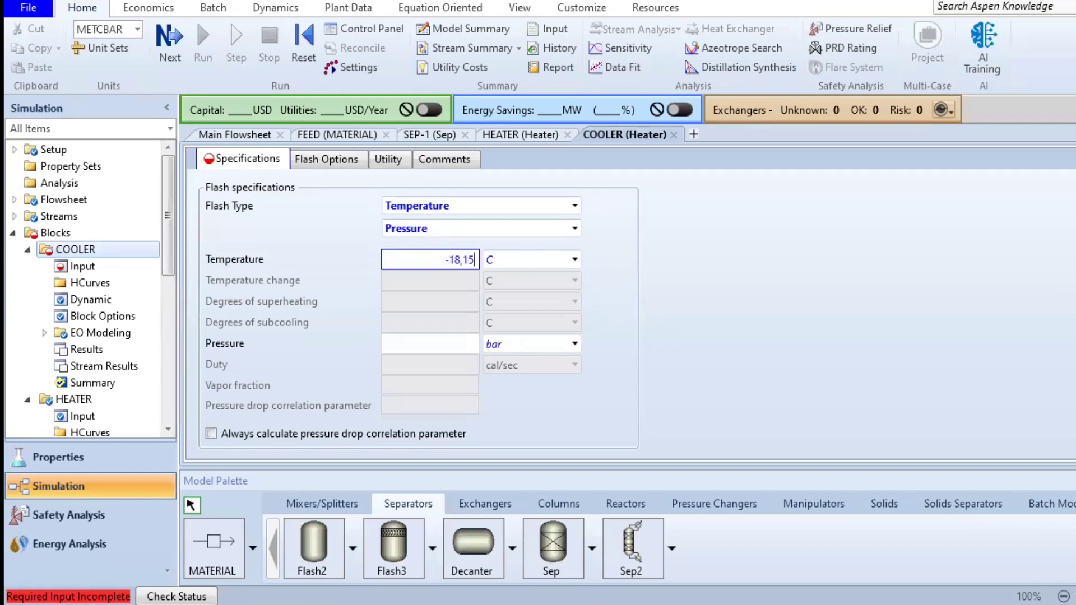
click(436, 347)
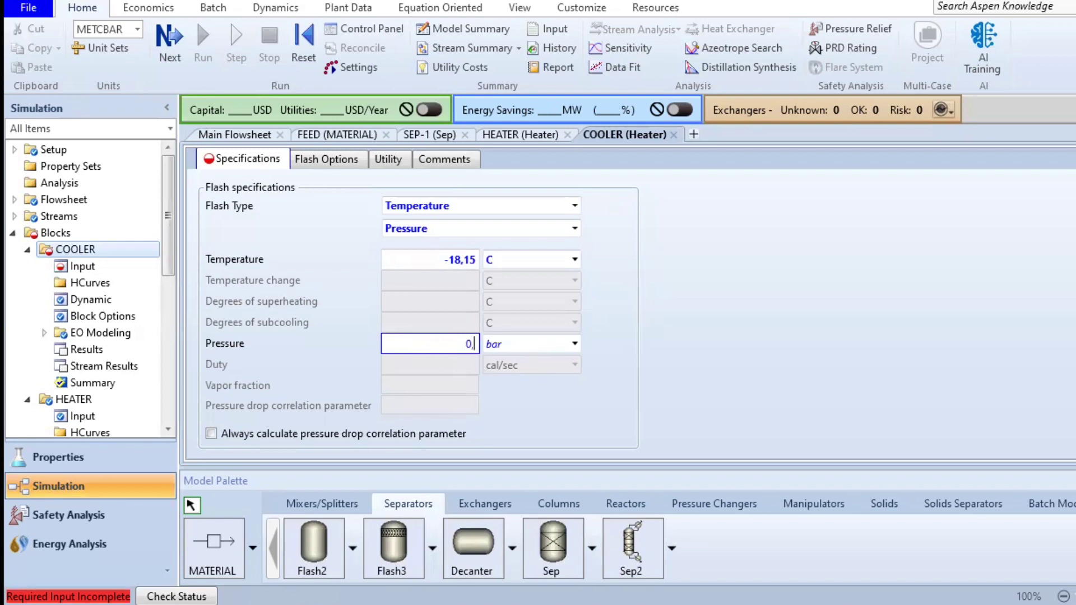
text(0,68901)
key(ctrl+Tab)
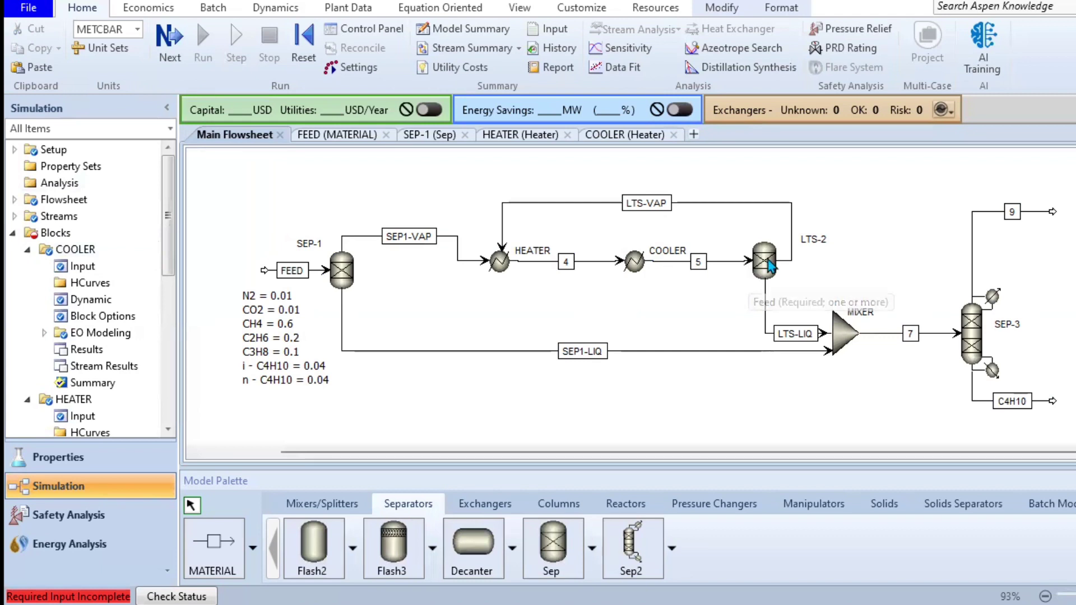
In LTS-2, specify split fractions for the LTS-VAP outlet, starting with nitrogen 0.0179.
double_click(770, 260)
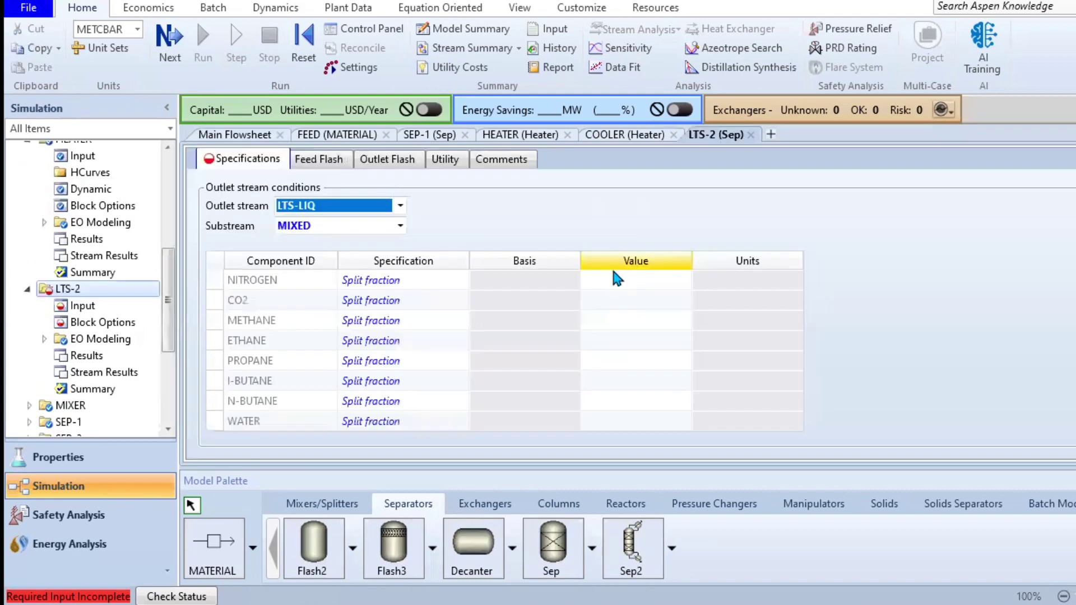
click(400, 206)
click(395, 239)
click(633, 284)
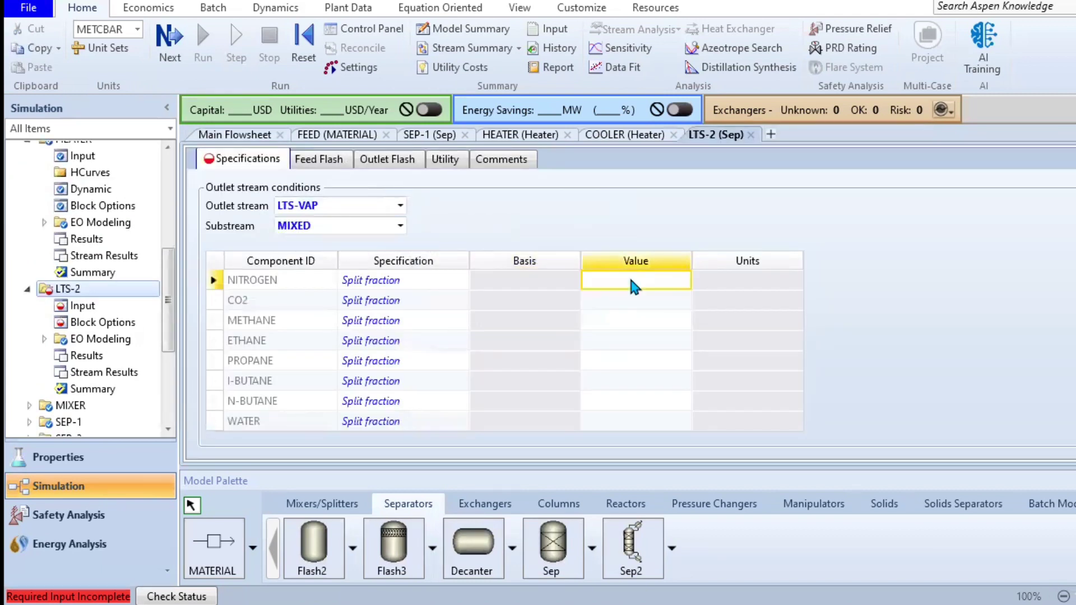
text(0,01)
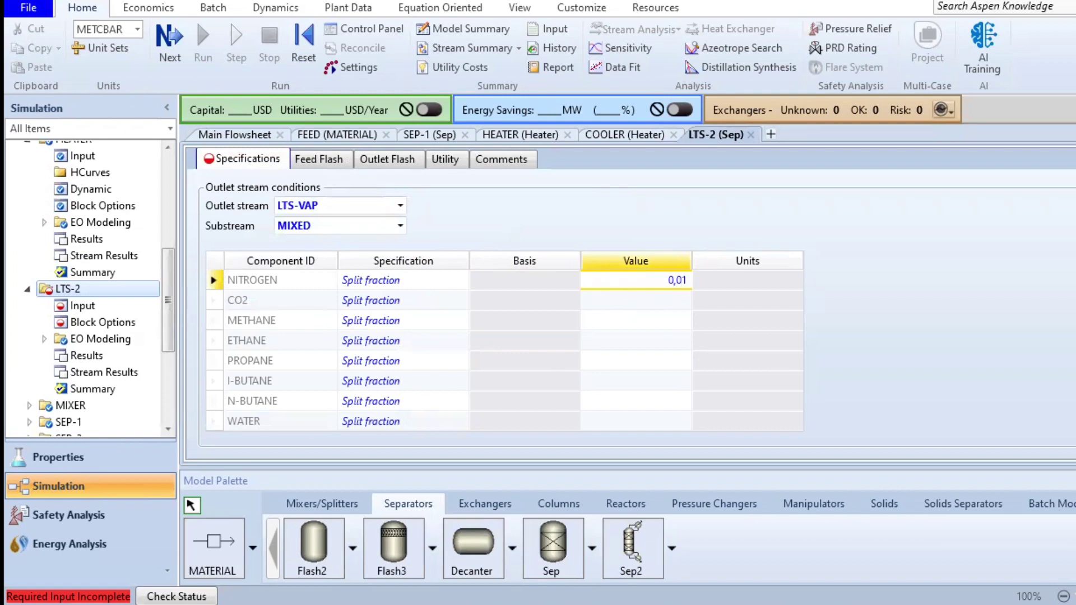
text(79)
key(Return)
Enter LTS-VAP split fractions CO2 0.0066, methane 0.7664, ethane 0.1565 and n-butane 0.0043.
text(0)
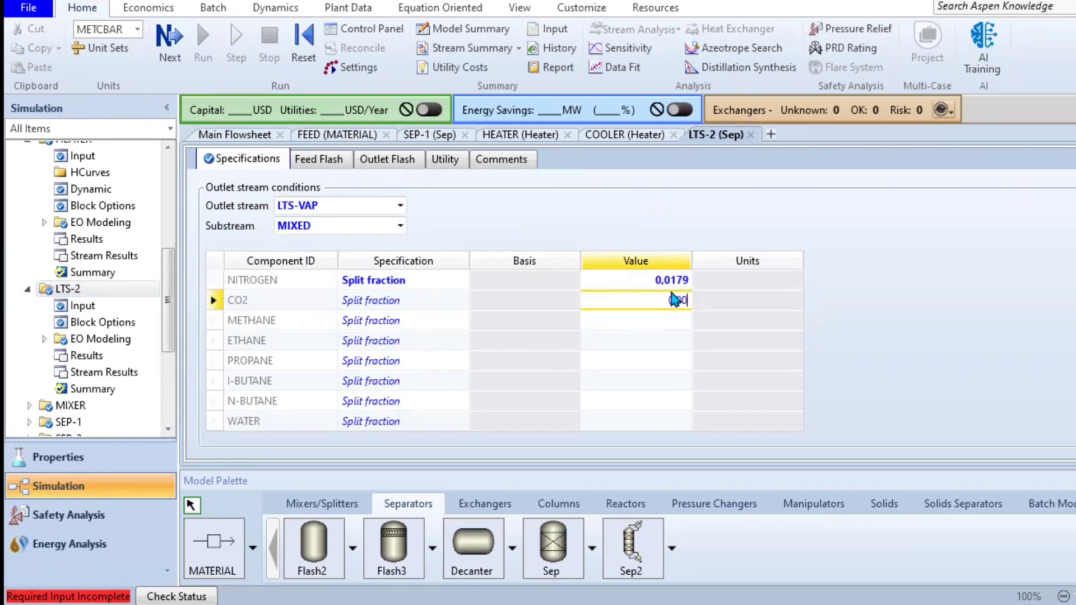
text(,0066)
key(Return)
text(0,766)
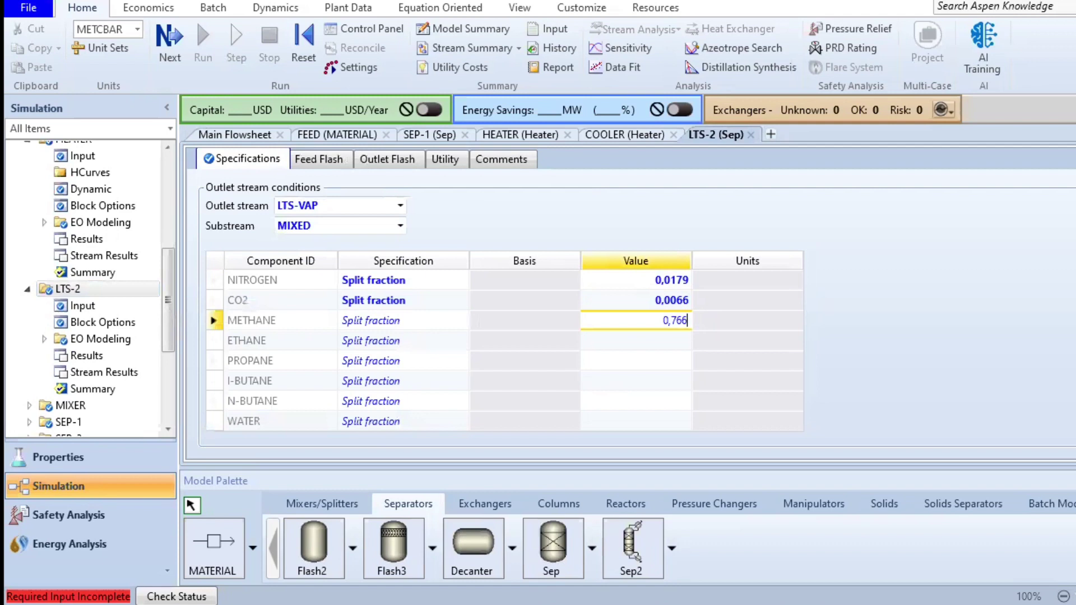
text(4)
key(Return)
text(0,15)
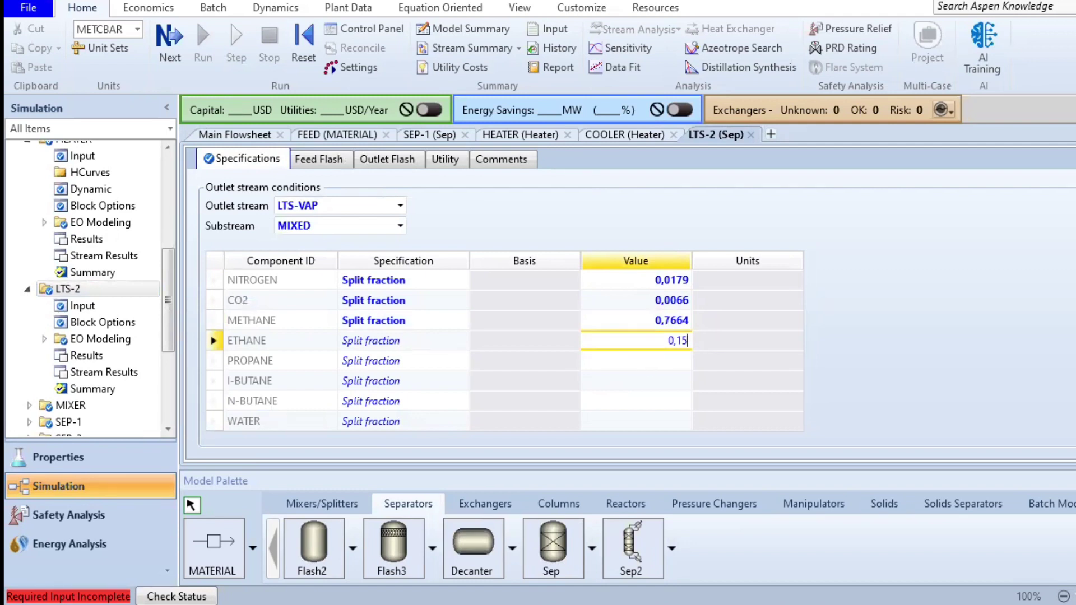
text(65)
text(0)
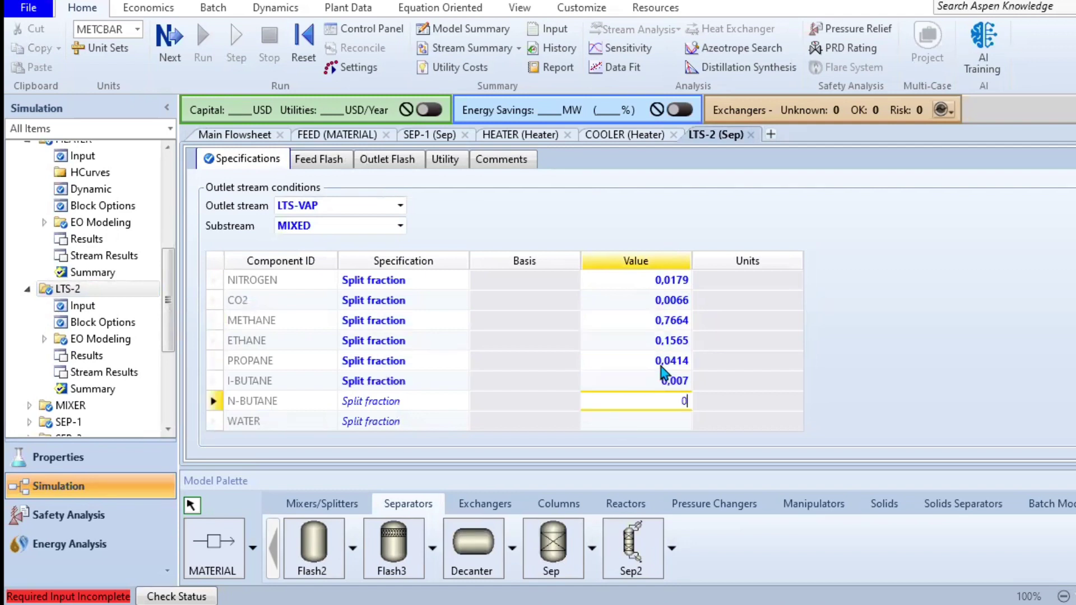
text(,0043)
click(645, 208)
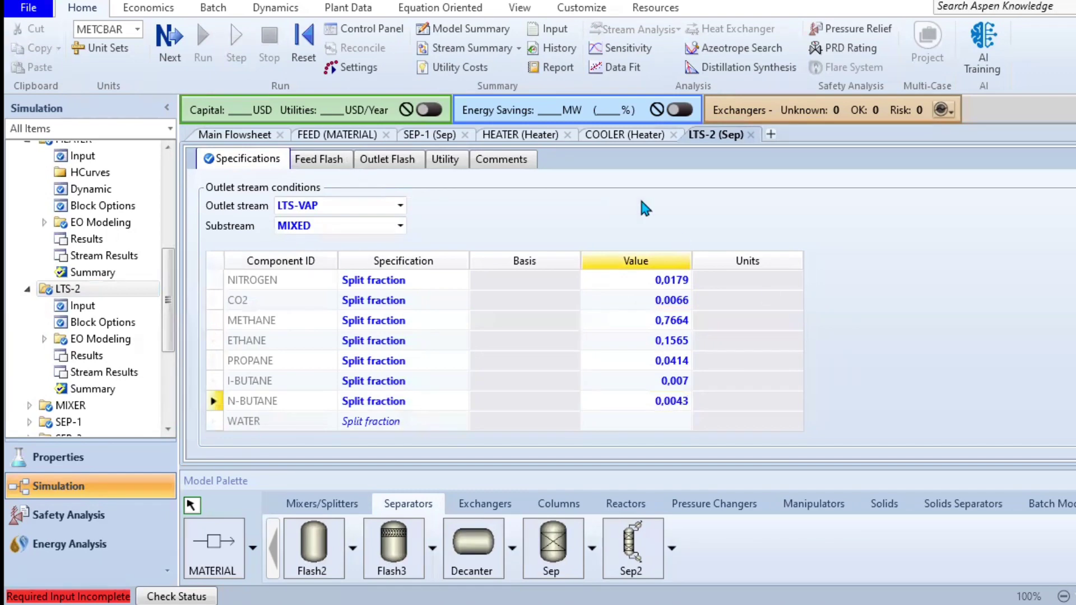
Check the MIXER block's input form, then go back to the main flowsheet.
click(230, 135)
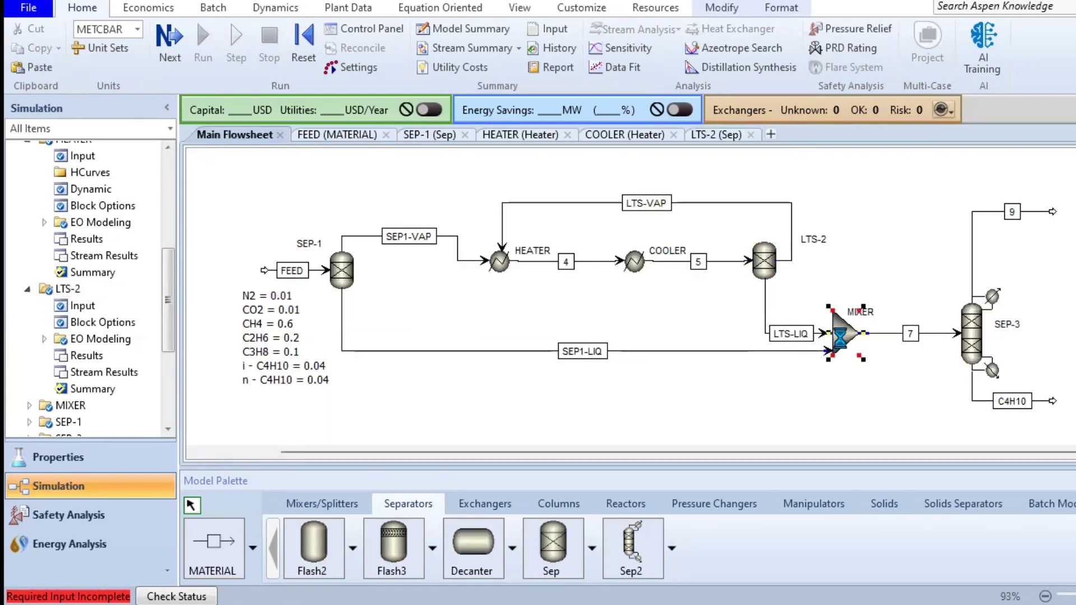
double_click(840, 339)
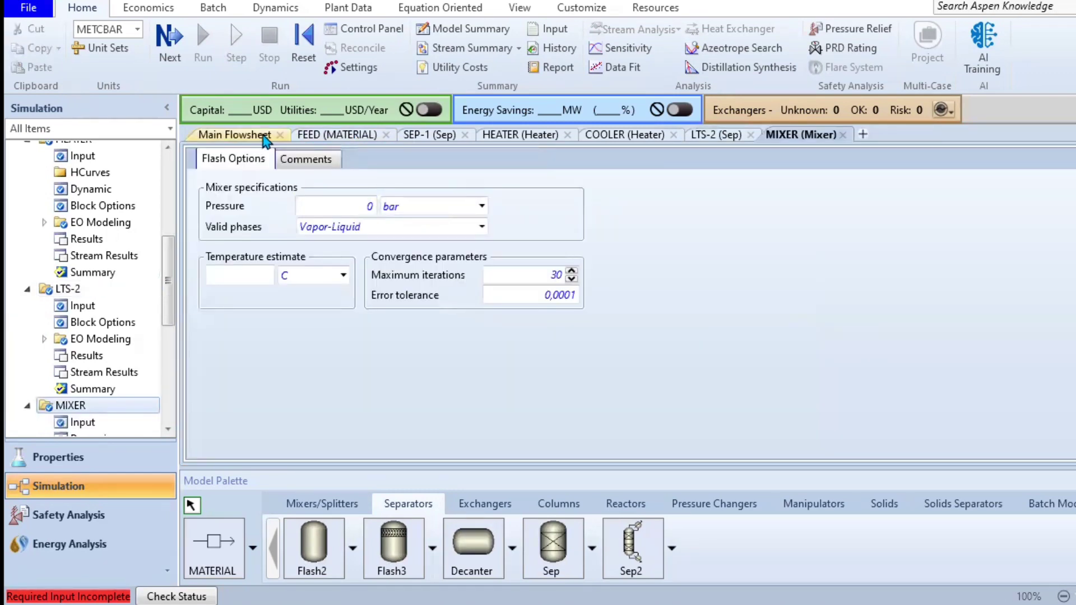
click(263, 136)
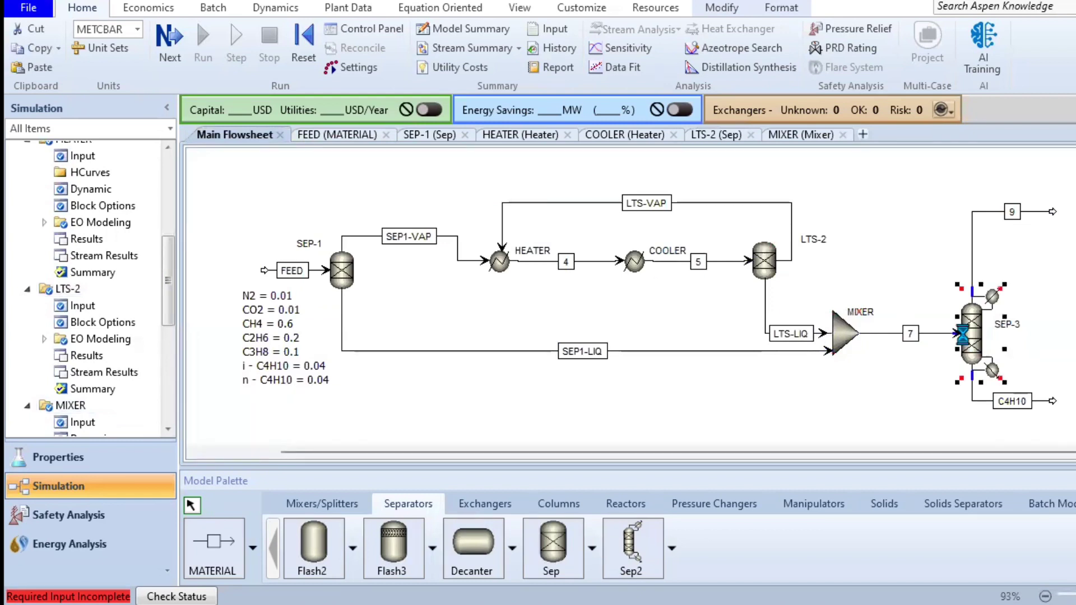
In SEP-3, set C4H10 split fractions of 0.449 for I-BUTANE and 0.5309 for N-BUTANE.
double_click(968, 339)
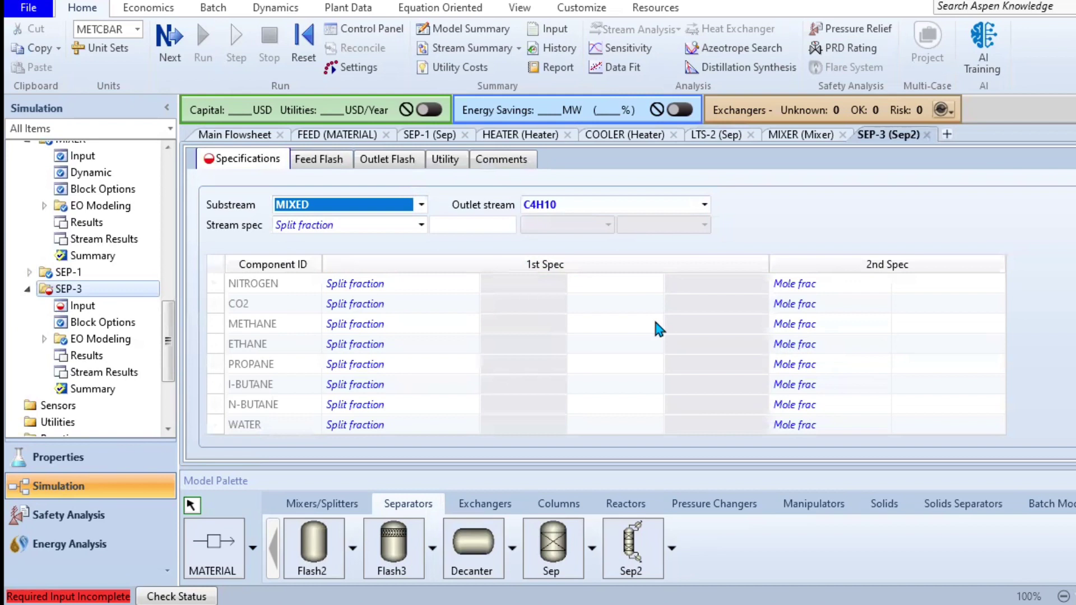
click(644, 391)
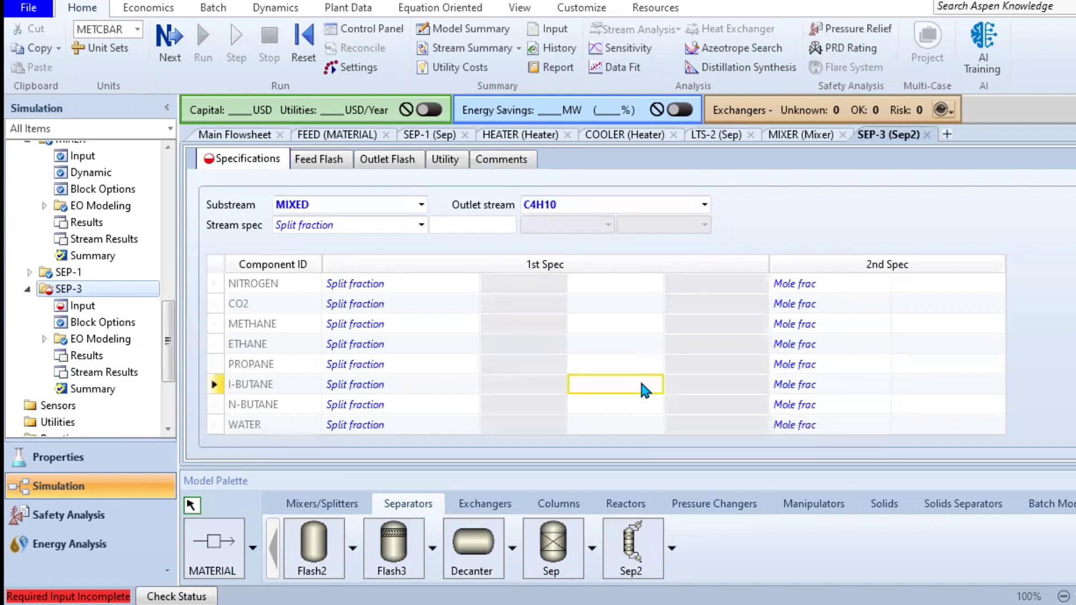
text(0.449)
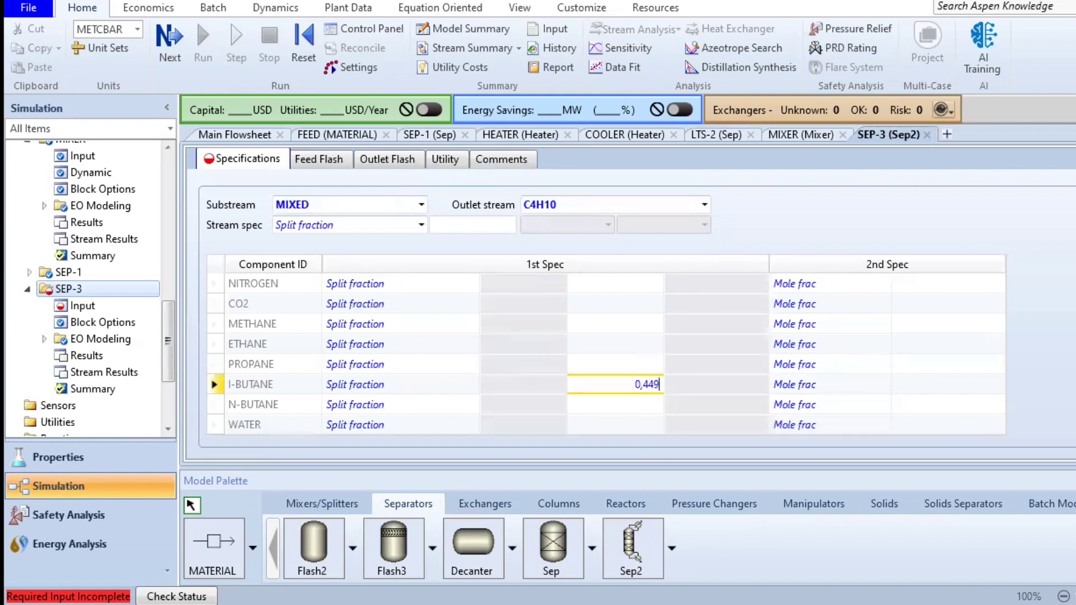
key(Return)
text(0,5309)
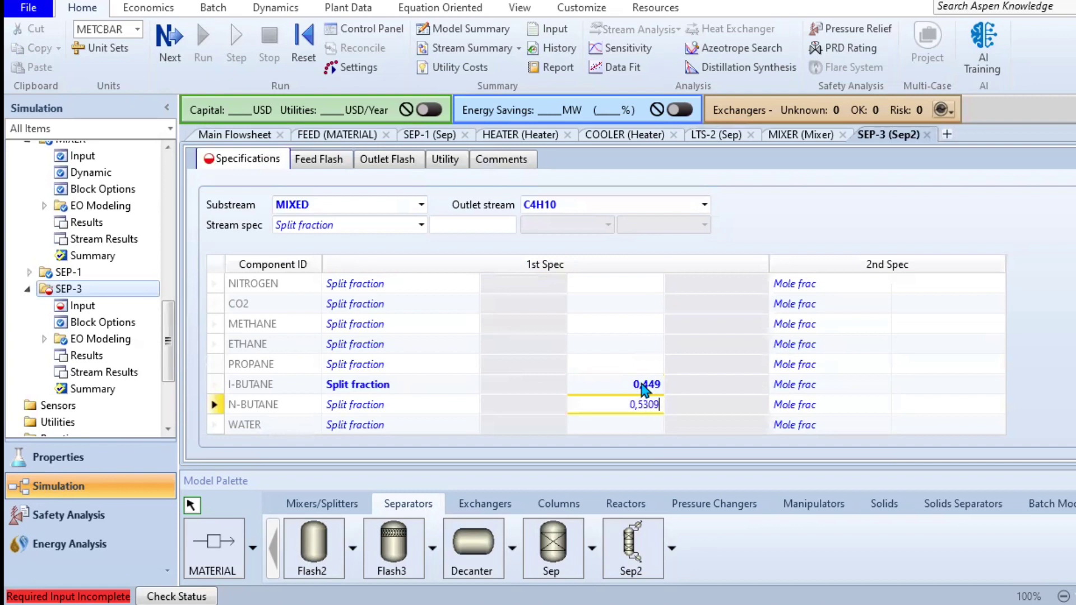
key(Return)
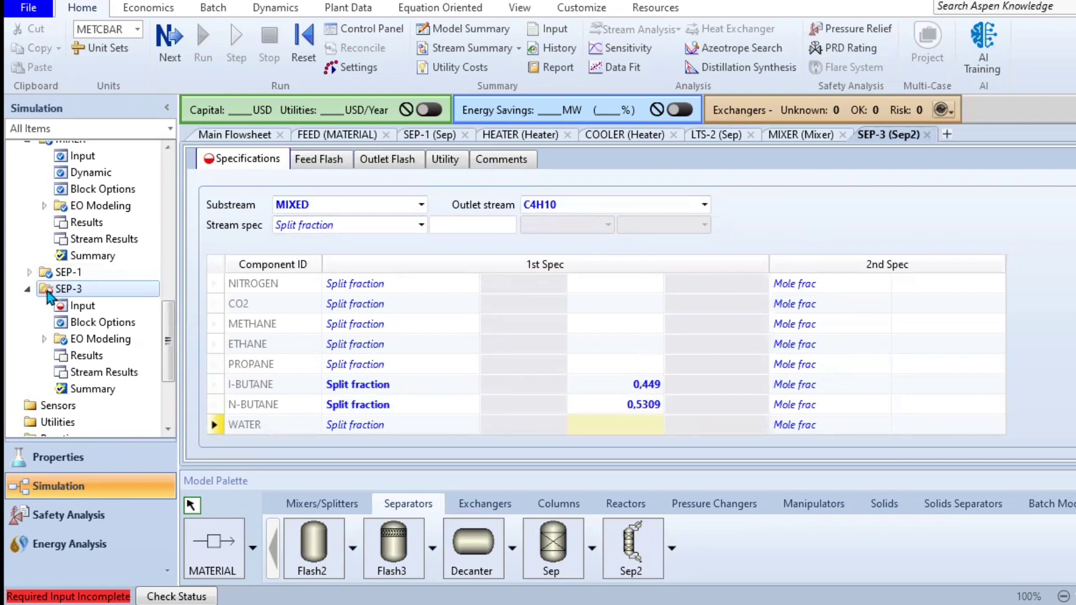
Enter a split fraction of 0 for nitrogen, water and every other remaining component.
click(633, 284)
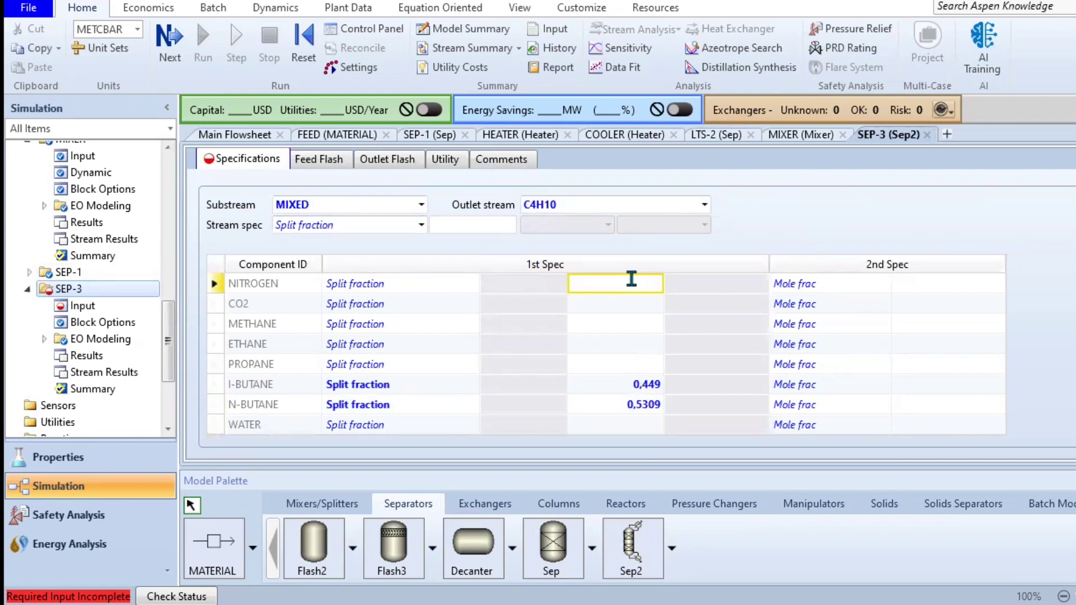
text(0)
key(Return)
text(0)
key(Return)
text(0)
key(Return)
text(0)
key(Return)
text(0)
key(Return)
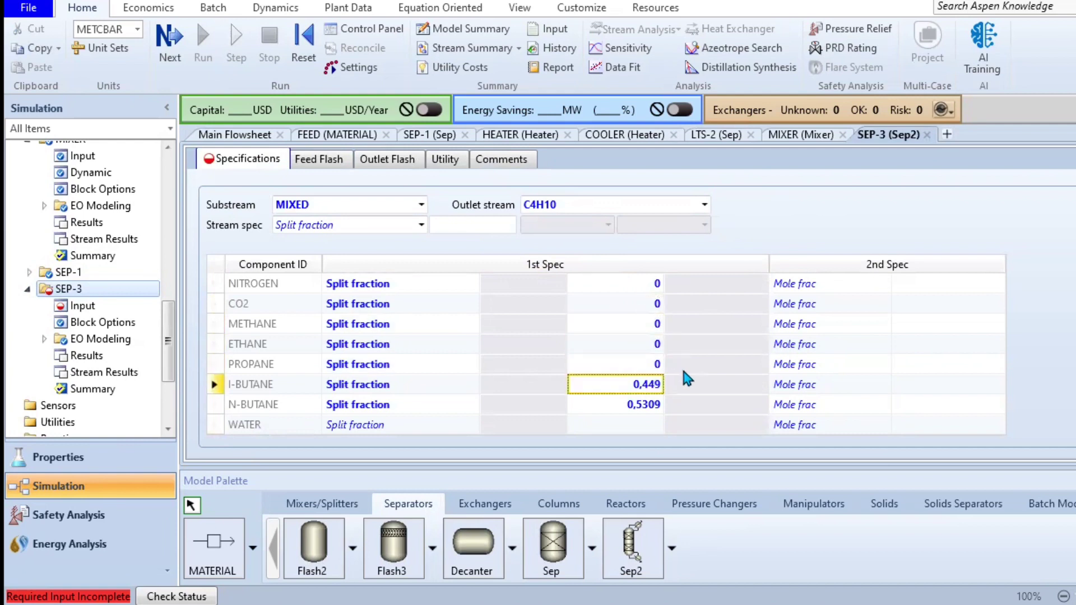
click(648, 427)
text(0)
key(Return)
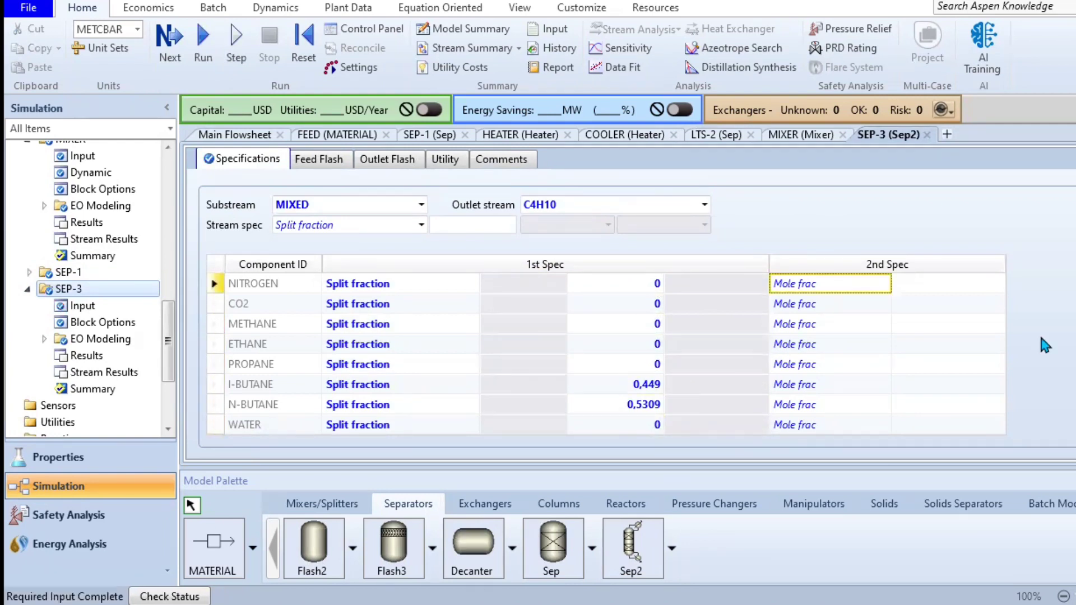
click(247, 344)
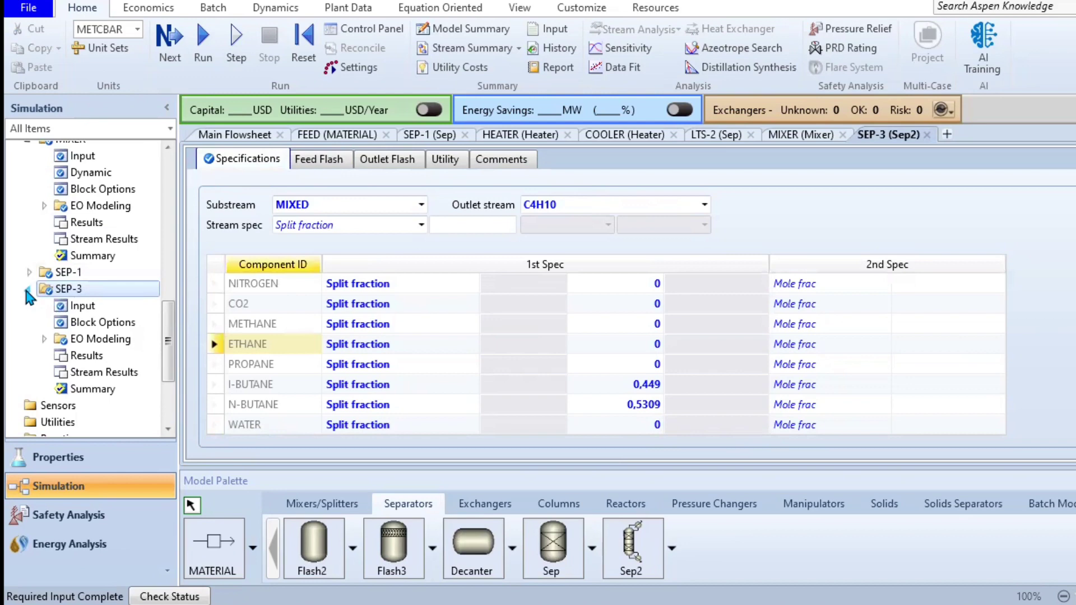
Save the case in .apw format and run the simulation to normal completion.
click(27, 289)
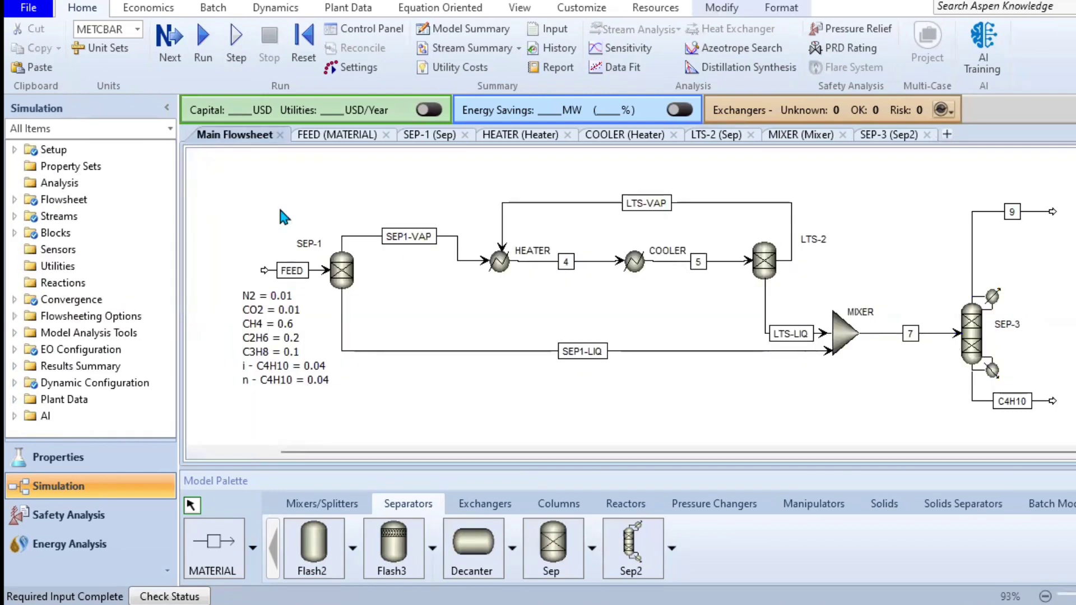
key(ctrl+s)
click(533, 351)
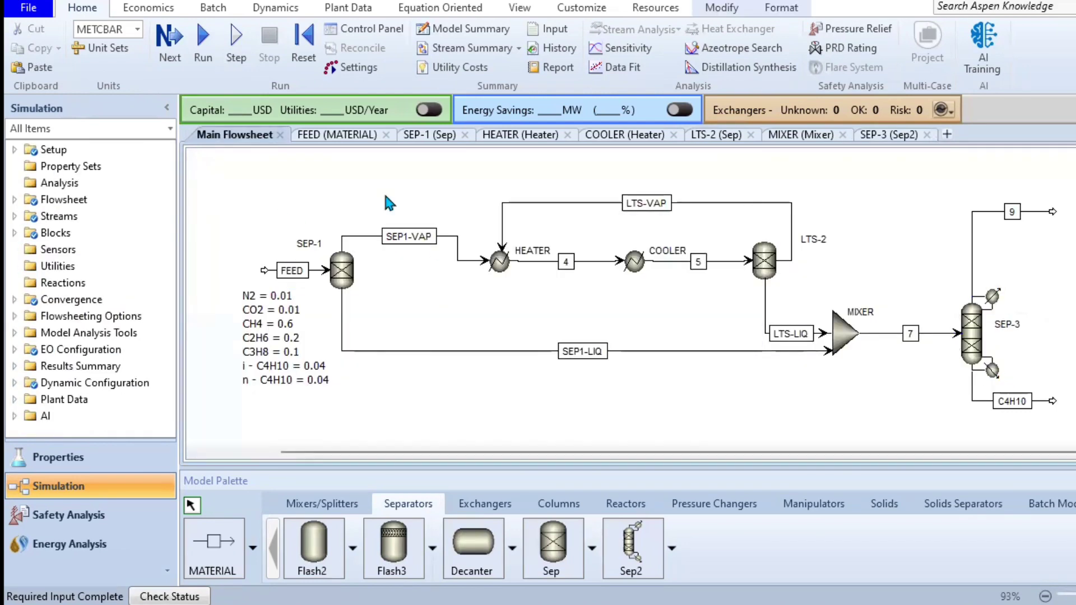
click(203, 49)
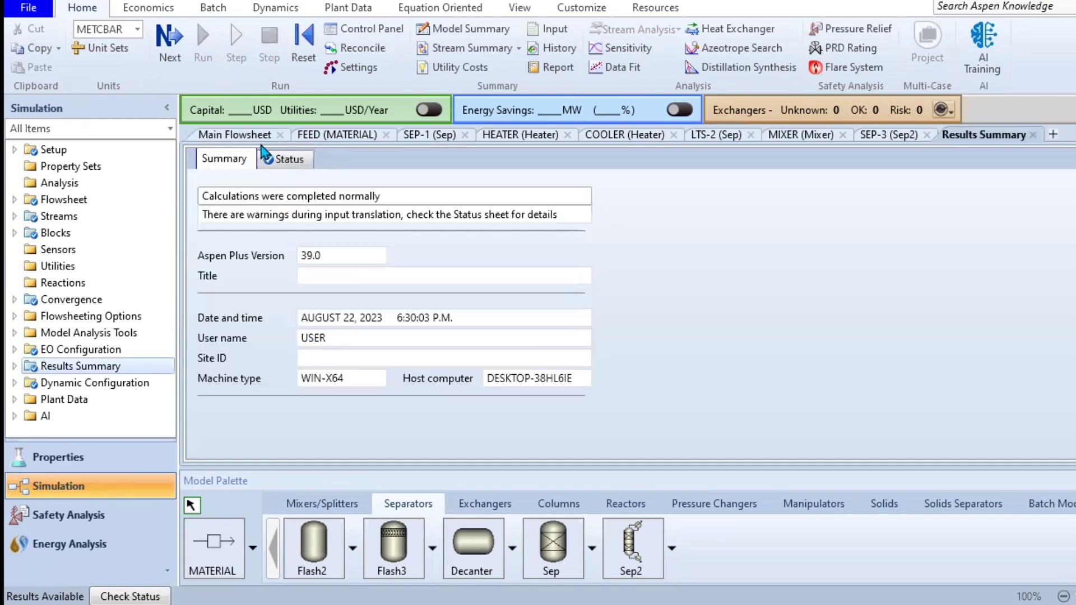
click(252, 136)
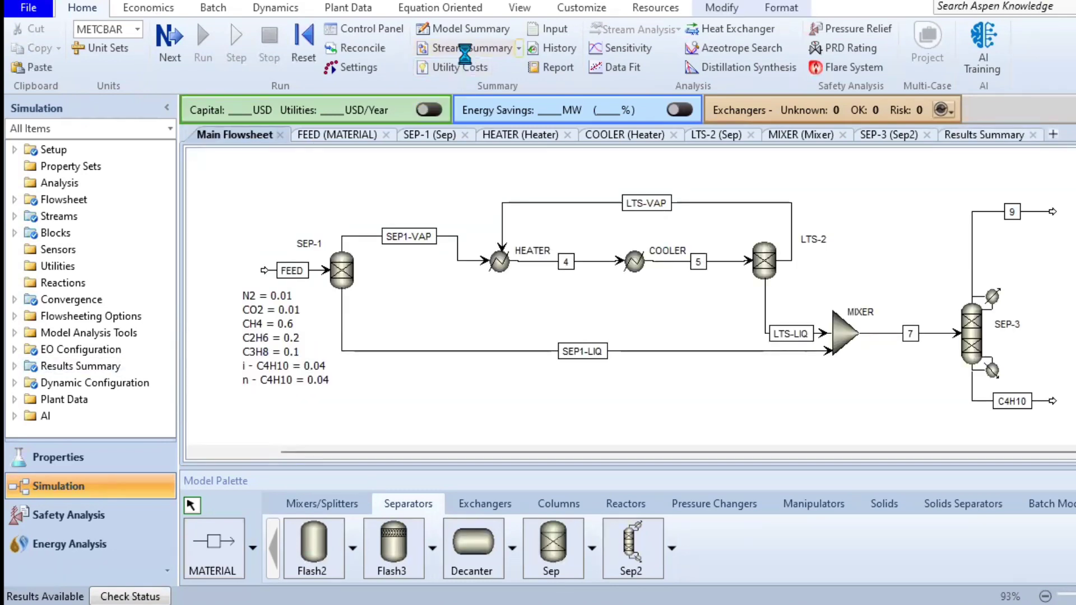
Show stream mole fractions and view C4H10: 0.45821 i-butane, 0.54179 n-butane.
click(467, 55)
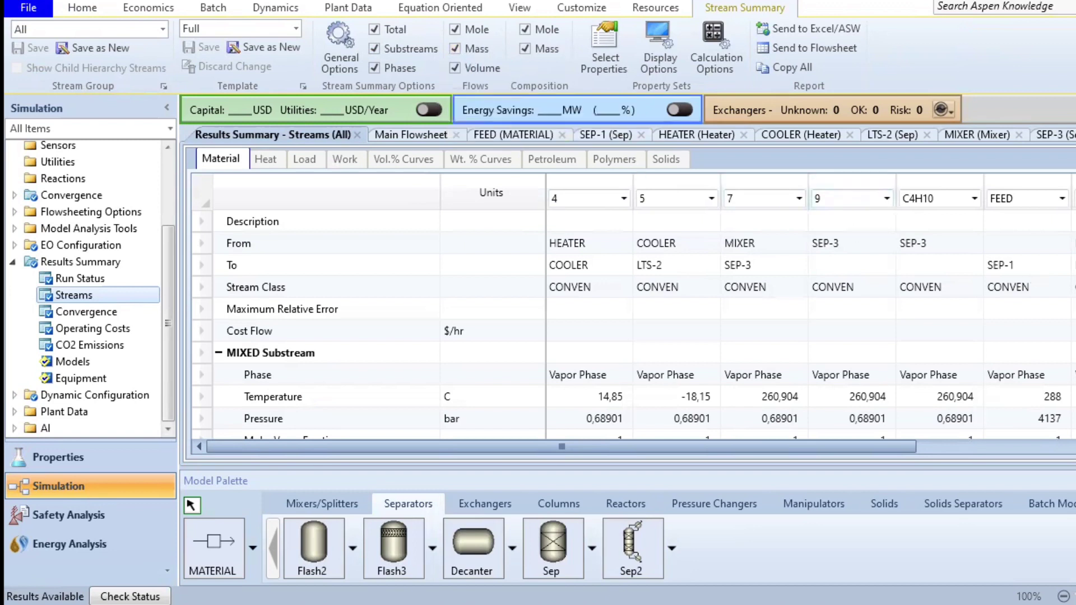
click(1030, 396)
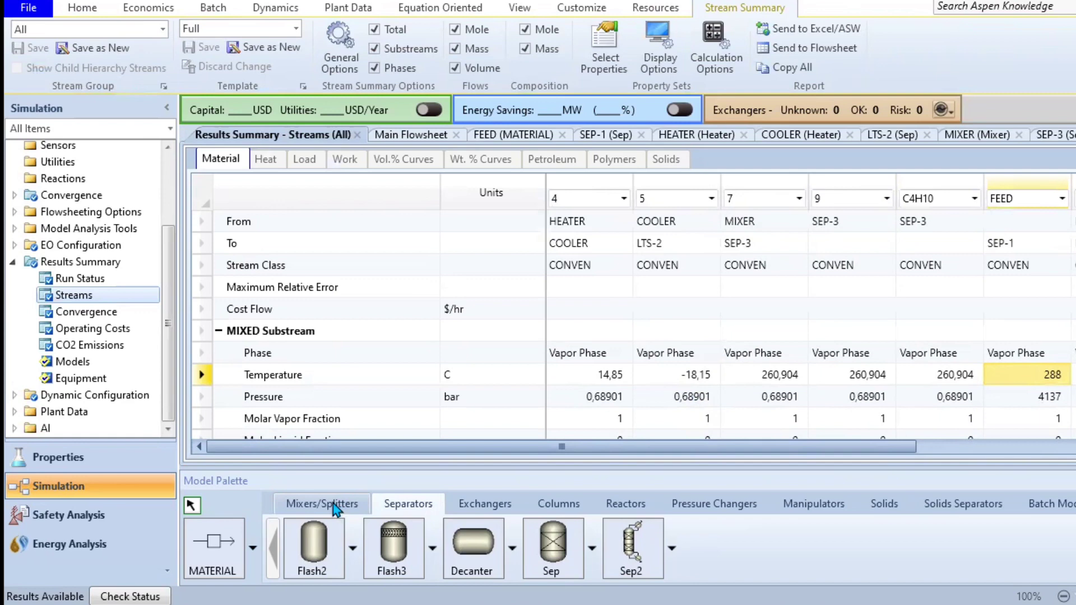
scroll(336, 337, down, 7)
click(236, 309)
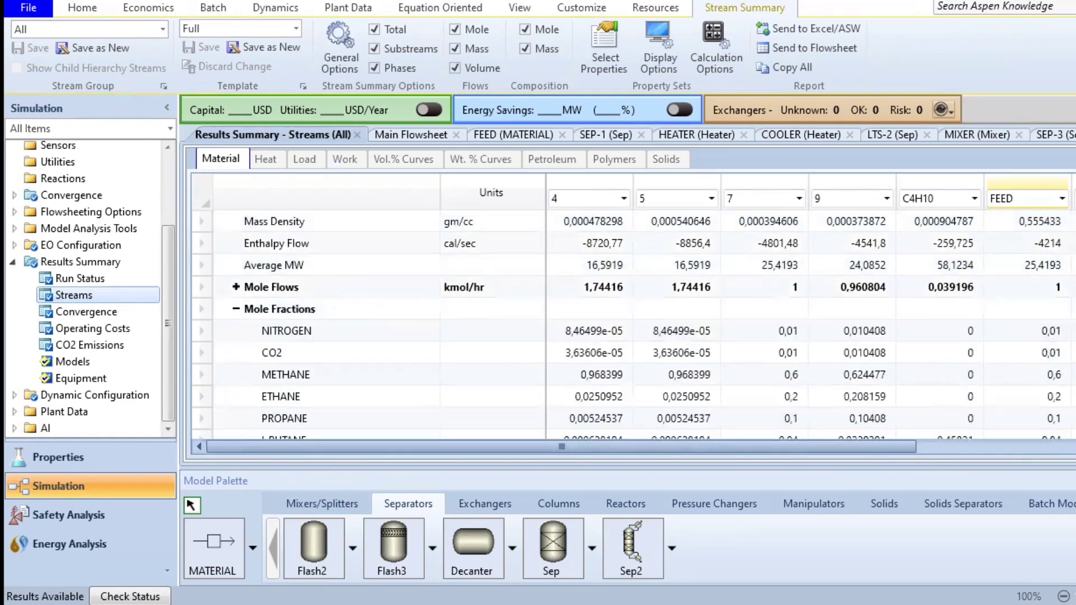
scroll(639, 327, down, 2)
scroll(639, 327, up, 1)
scroll(638, 327, right, 5)
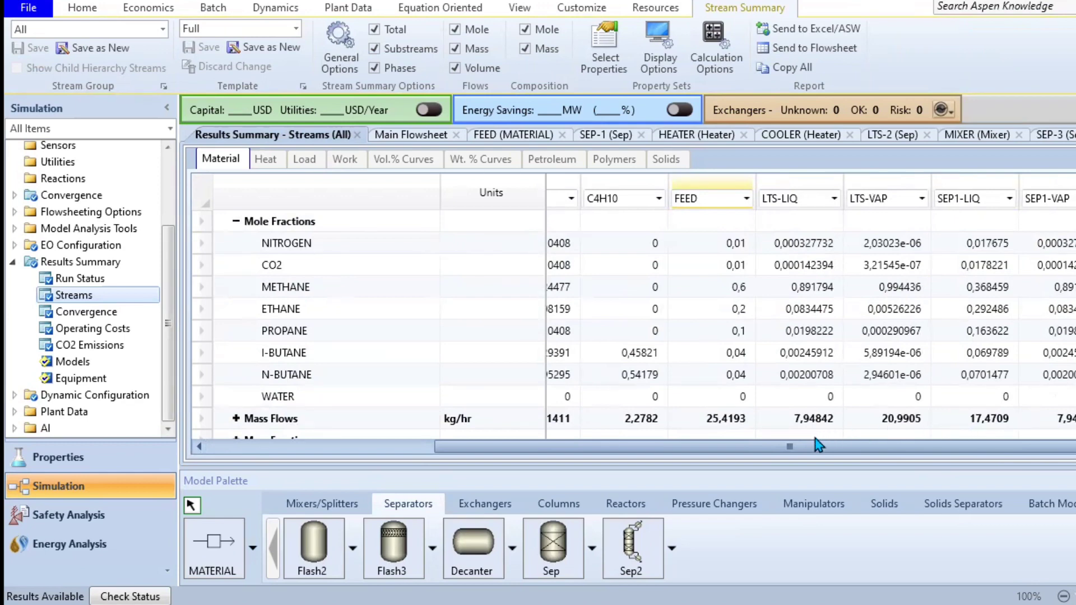
drag(818, 446, 669, 453)
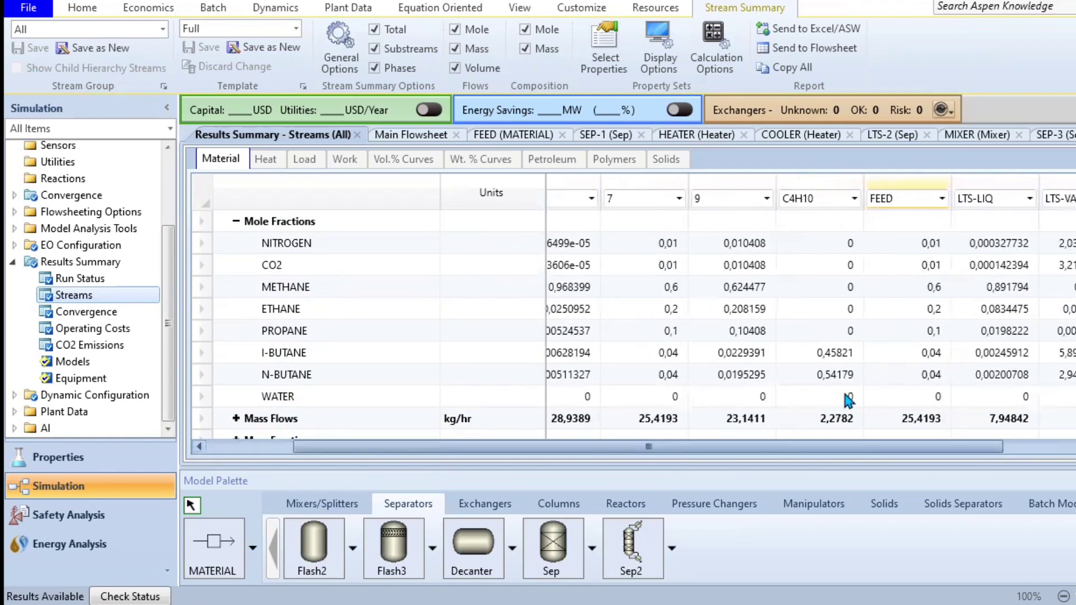